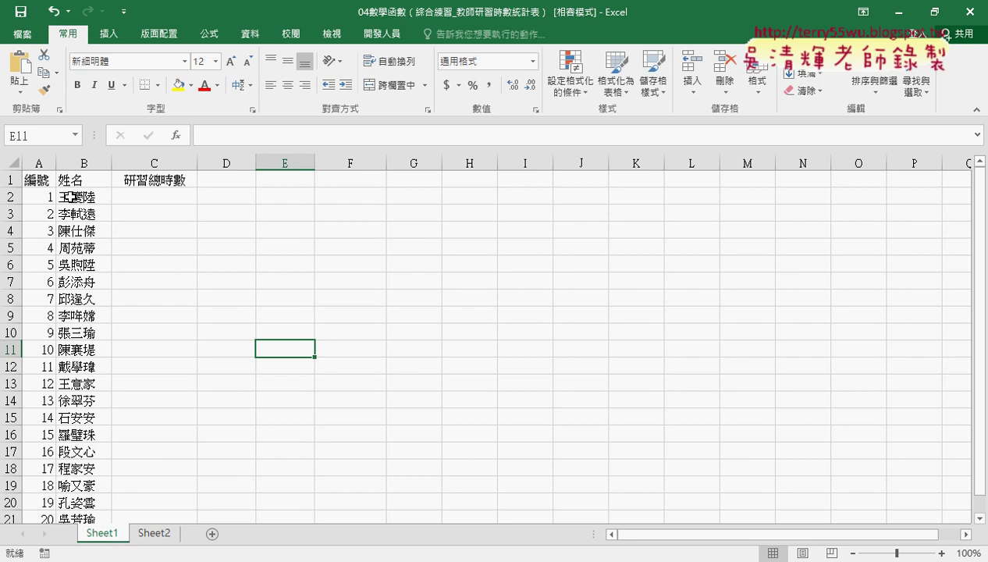
Go to Sheet2 and select its ID/name columns and the training hours in C3:C16
left_click_drag(47, 197, 92, 476)
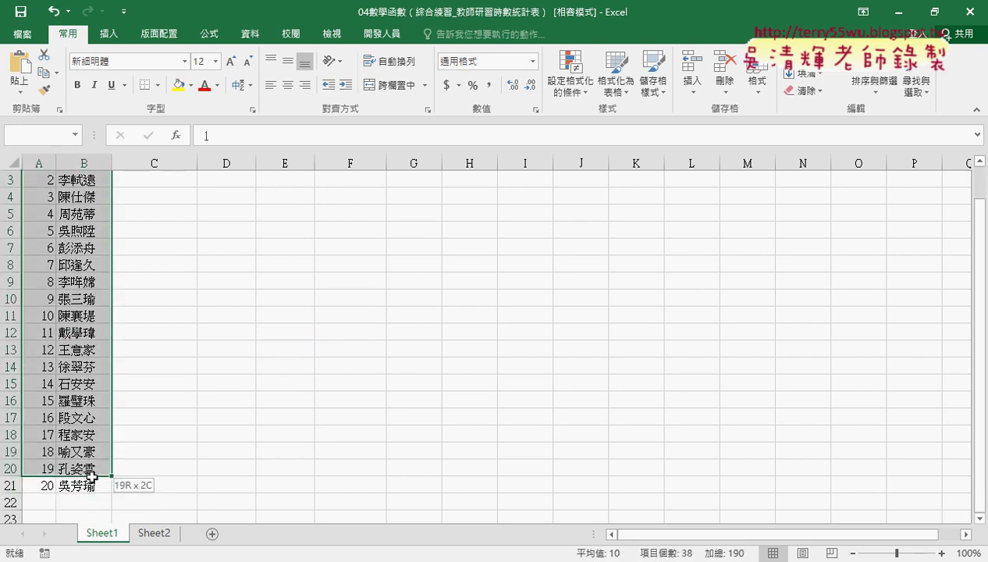
left_click(156, 534)
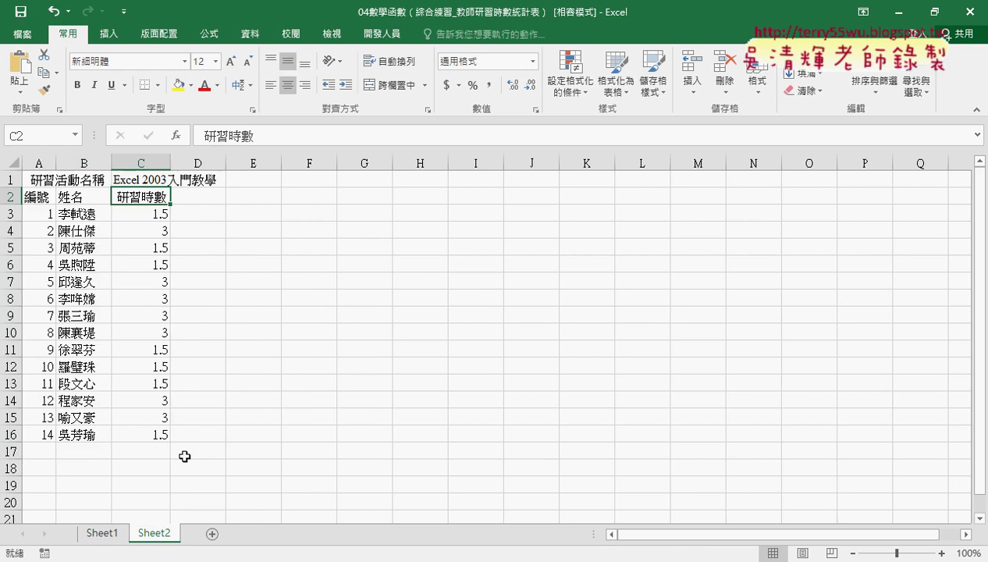
mouse_move(45, 214)
left_mouse_down()
mouse_move(77, 351)
mouse_move(75, 431)
left_mouse_up()
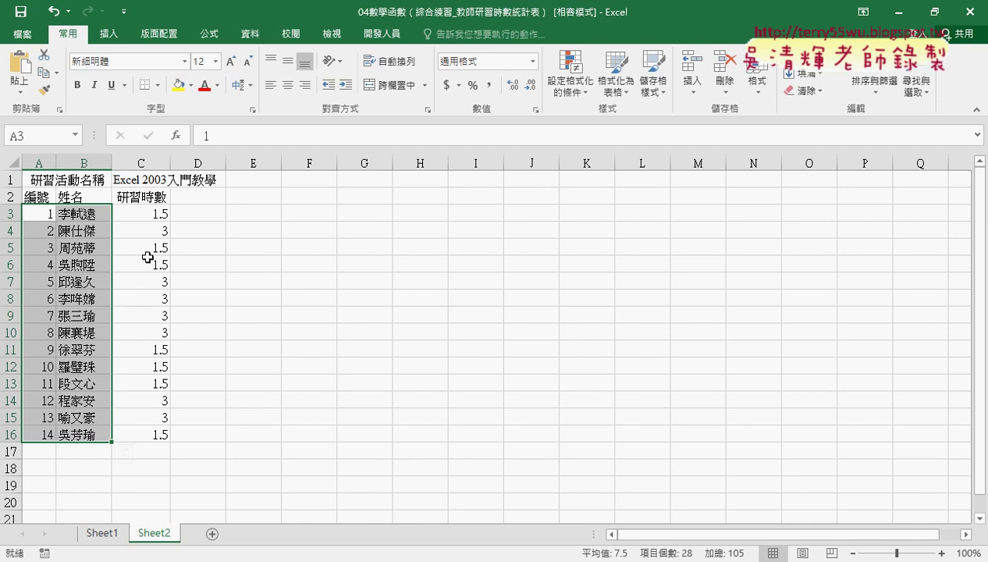
left_click_drag(153, 222, 159, 434)
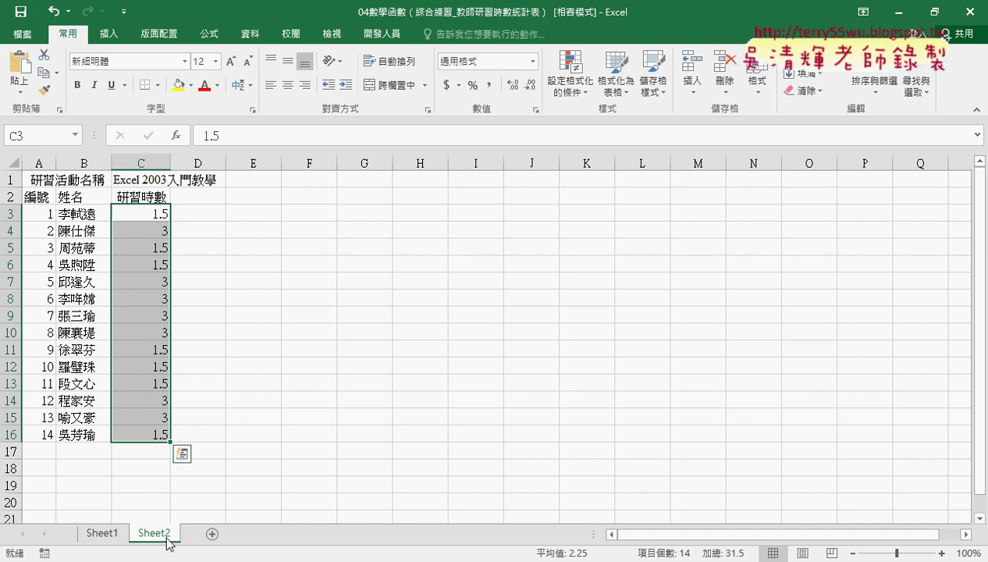
left_click_drag(167, 539, 223, 534)
Drop a copy of Sheet2 as a new sheet named Sheet3
left_click_drag(224, 534, 269, 539)
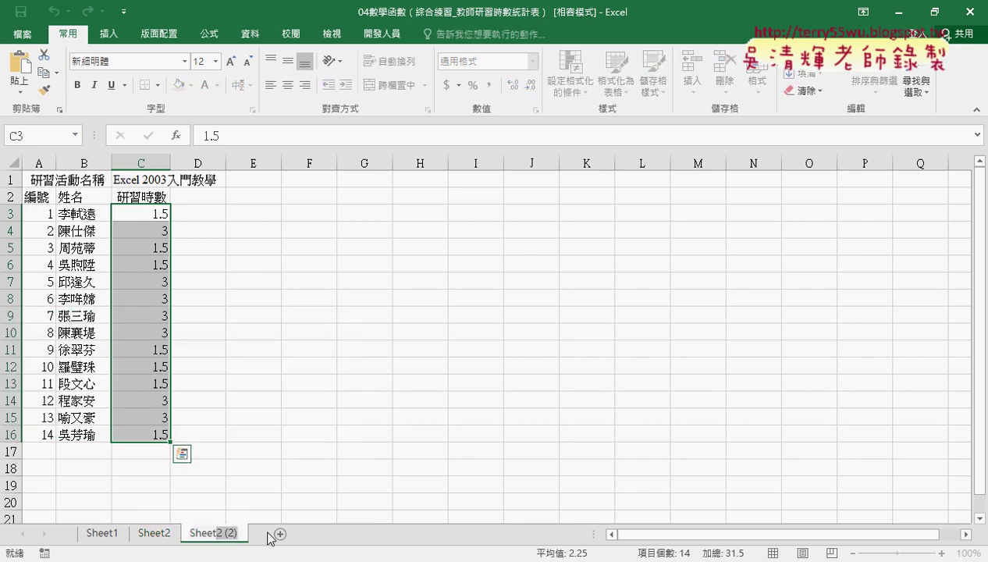
type("3")
key("Return")
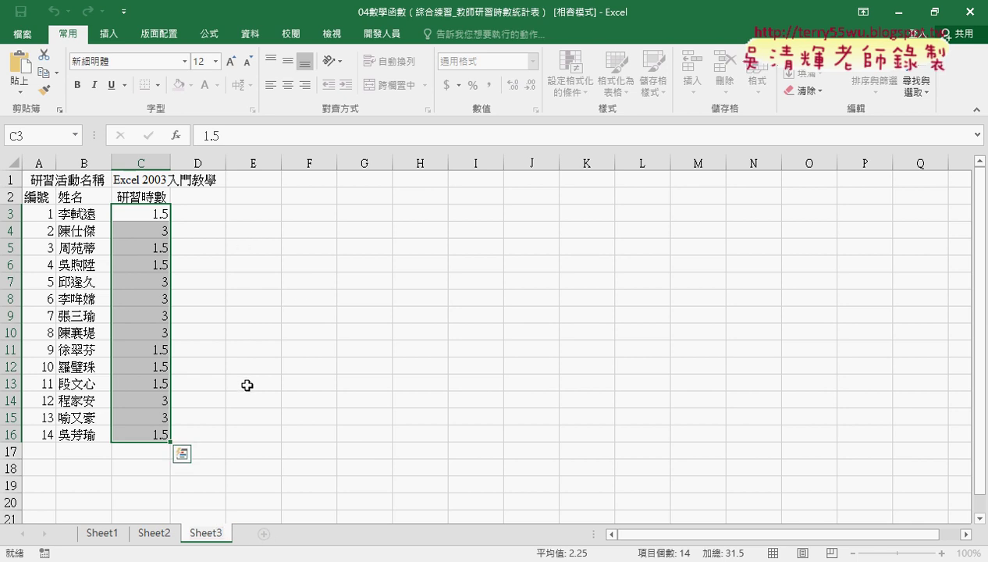
Change the C1 title from Excel 2003入門教學 to Excel 2003進階教學
left_click(148, 180)
left_click_drag(259, 137, 284, 139)
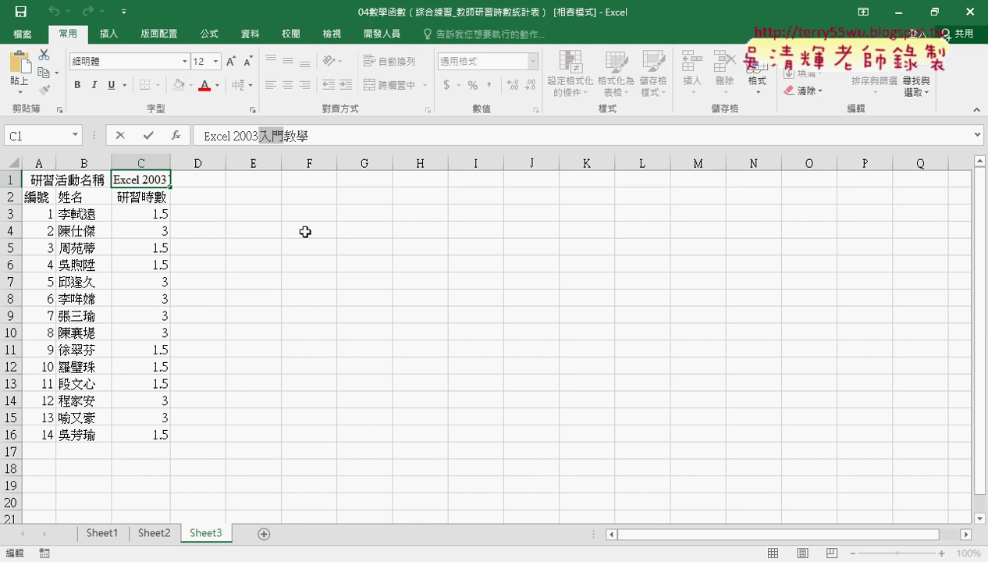
type("ㄐㄧㄣ")
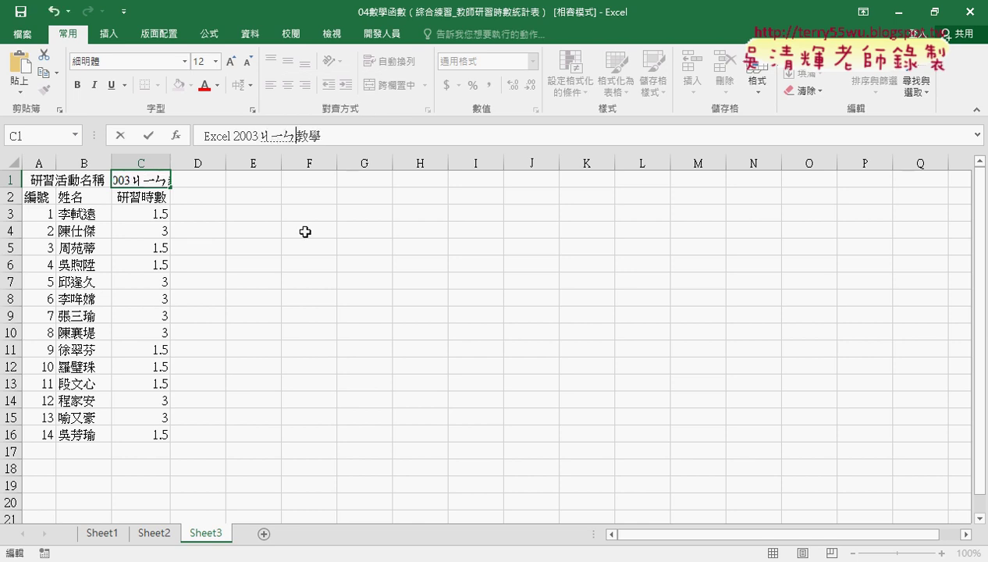
type("4ㄐㄧㄝ")
key("space")
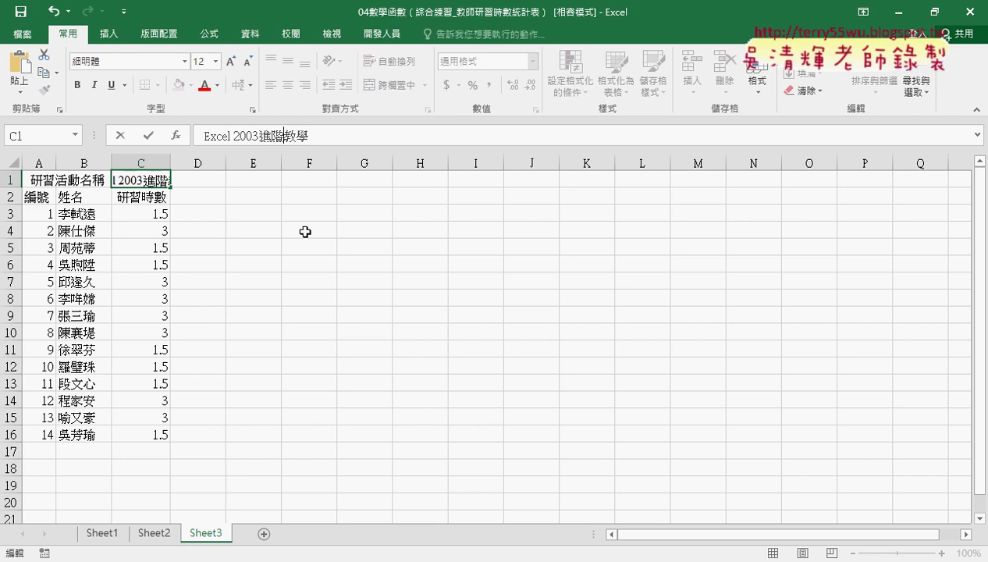
left_click(264, 243)
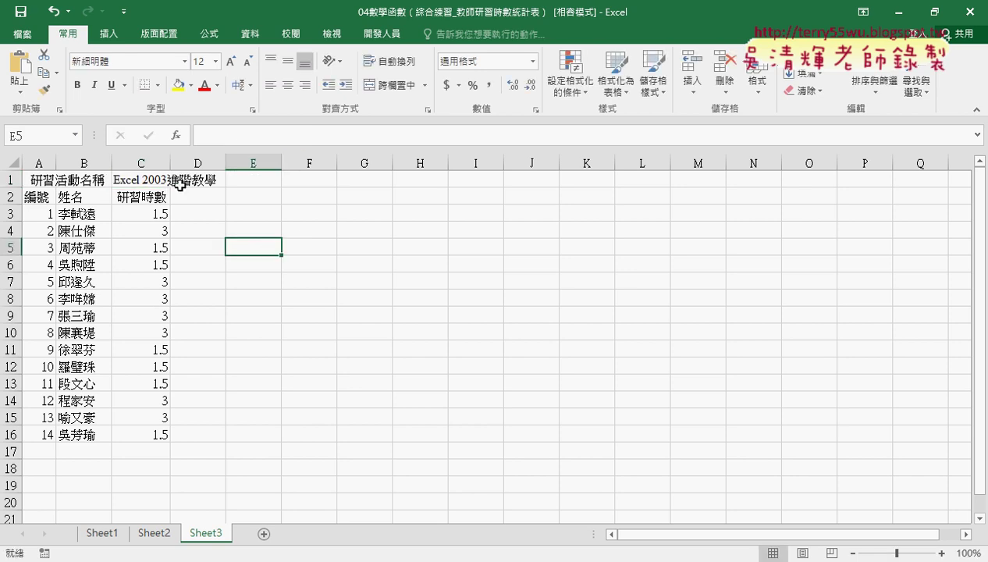
Delete rows 3 and 16, removing the first and last people
left_click(9, 213)
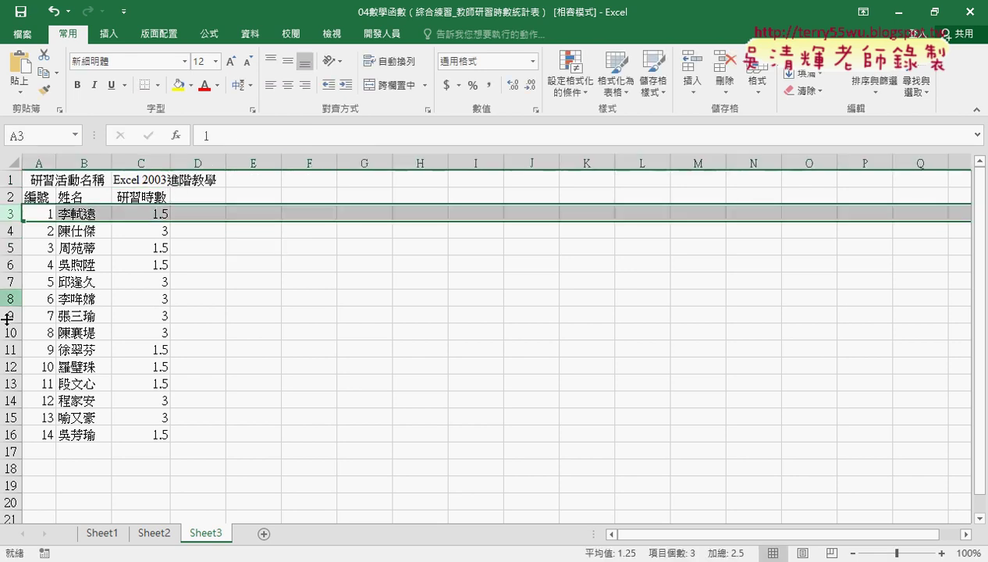
left_click(10, 434, "ctrl")
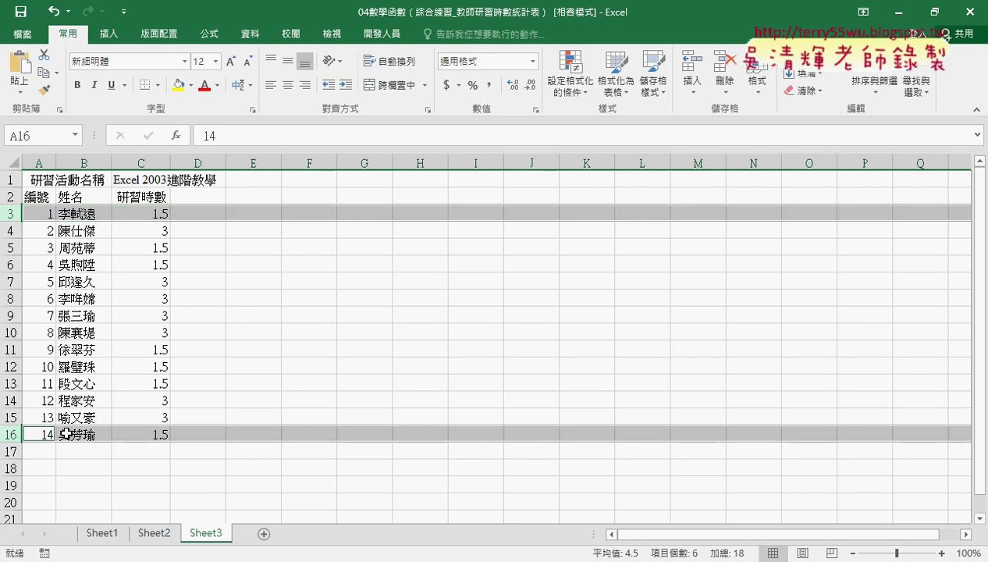
right_click(127, 220)
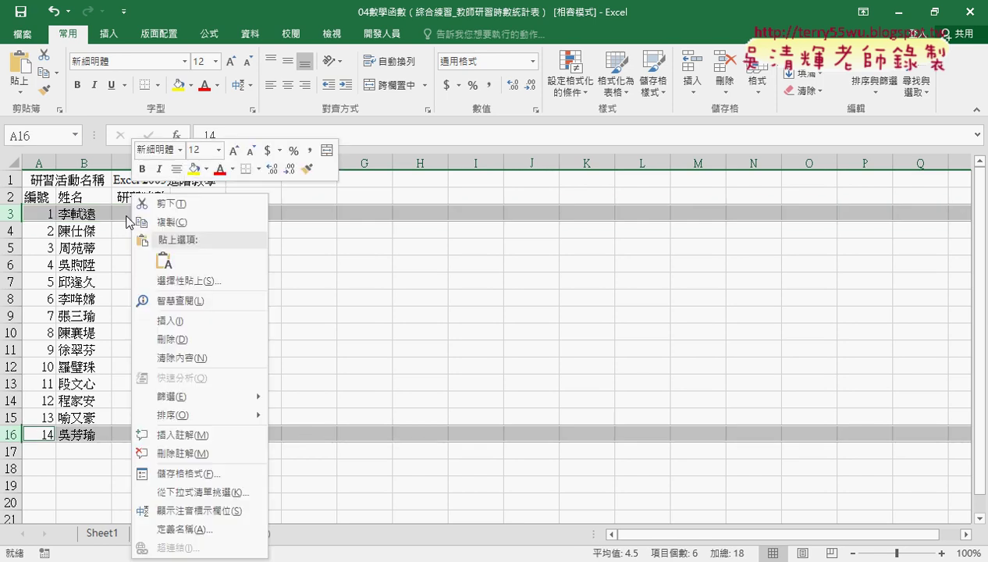
left_click(171, 339)
left_click(162, 219)
Replace the hours in C3:C14 with 2 for every person
left_click_drag(161, 228, 166, 399)
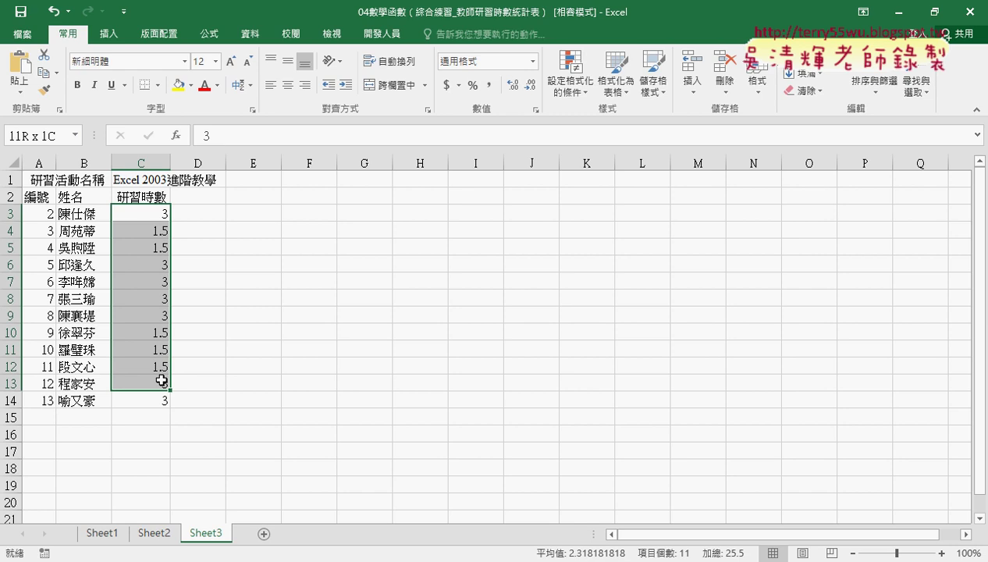
key("Delete")
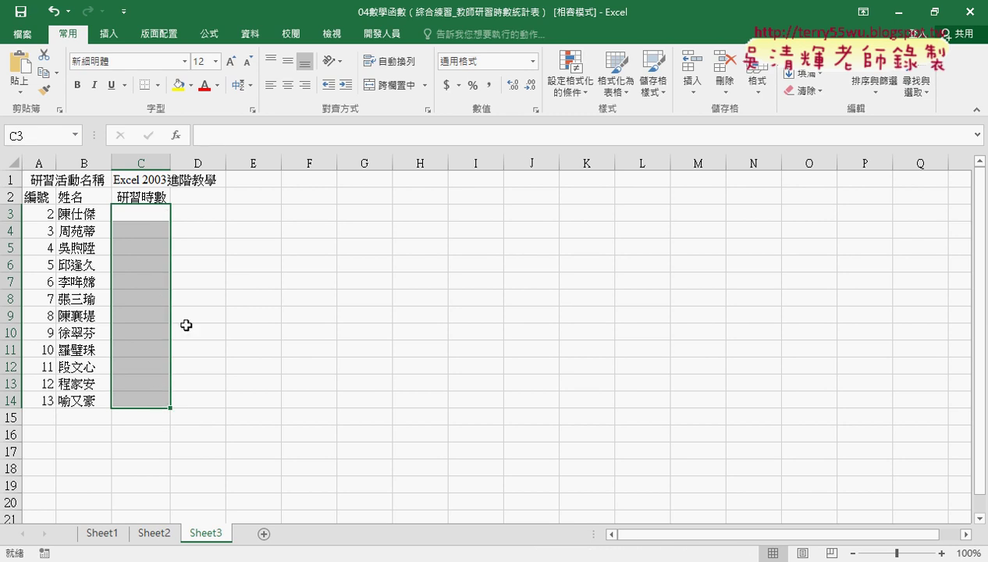
left_click(157, 212)
type("2")
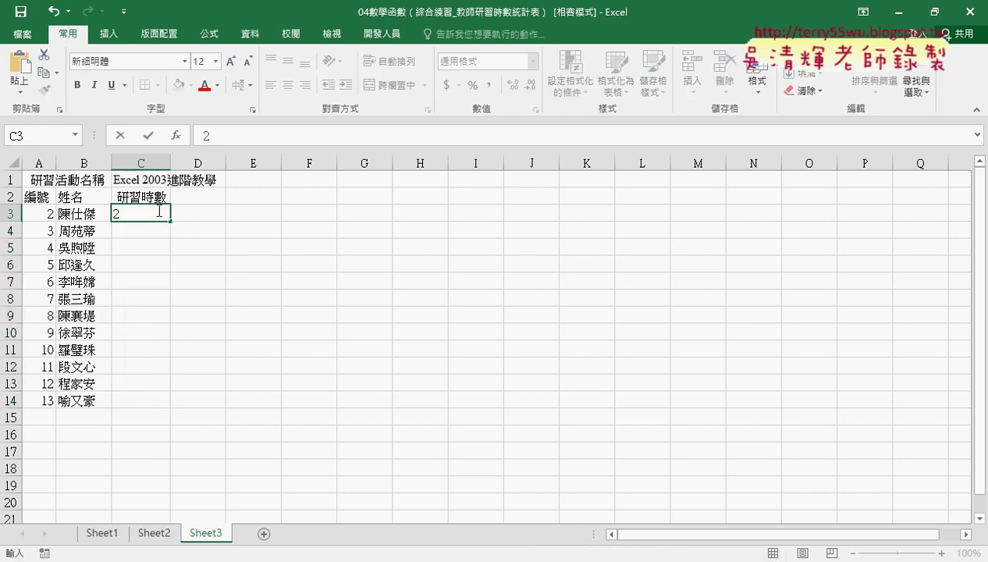
left_click_drag(171, 222, 171, 409)
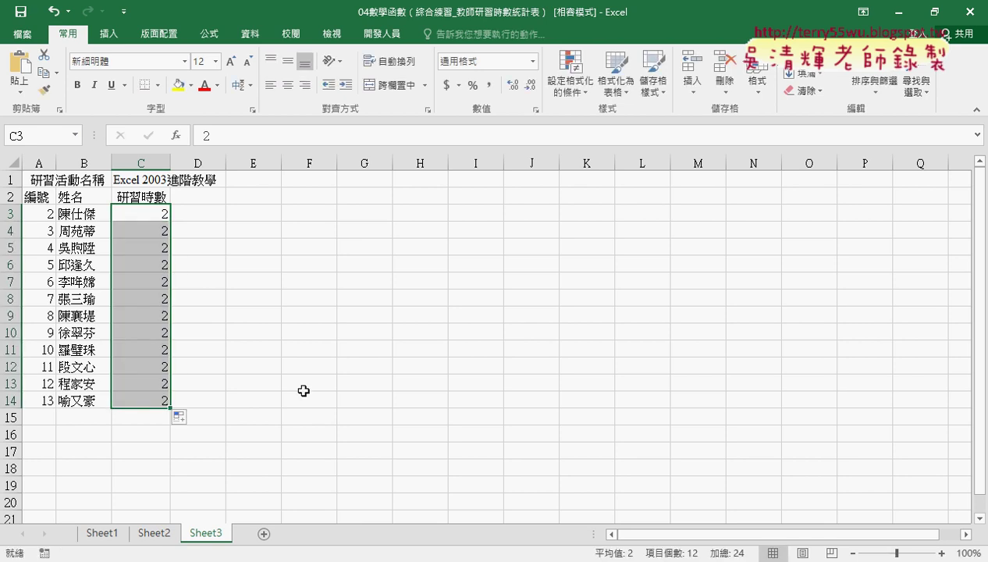
Renumber the IDs in A3:A14 as a 1 to 12 series
left_click_drag(43, 214, 53, 395)
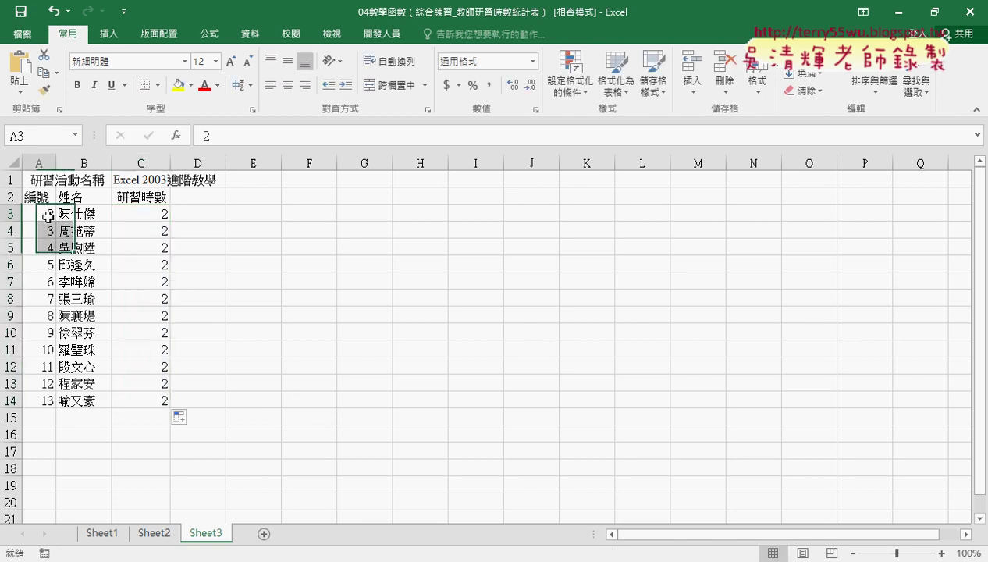
key("Delete")
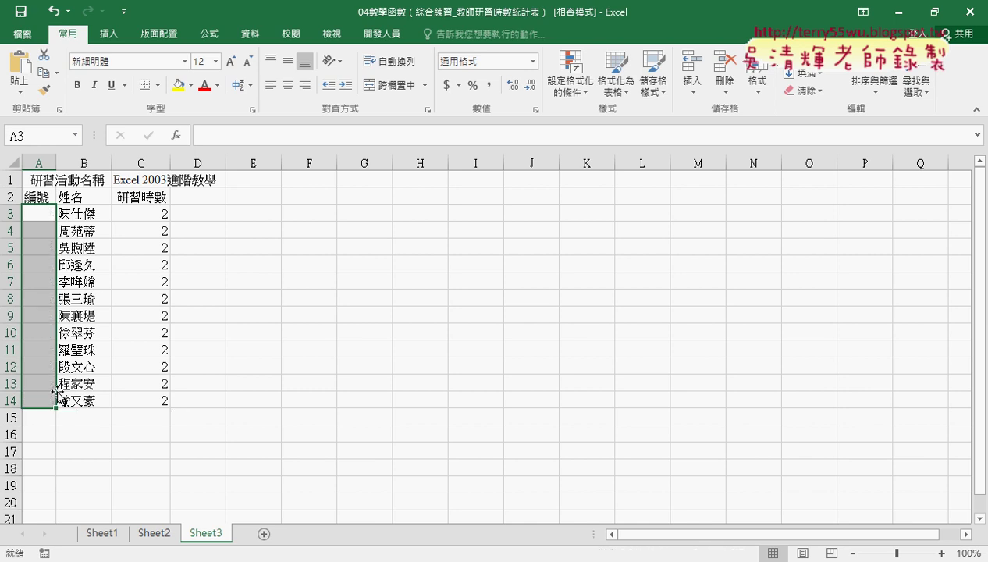
left_click(35, 213)
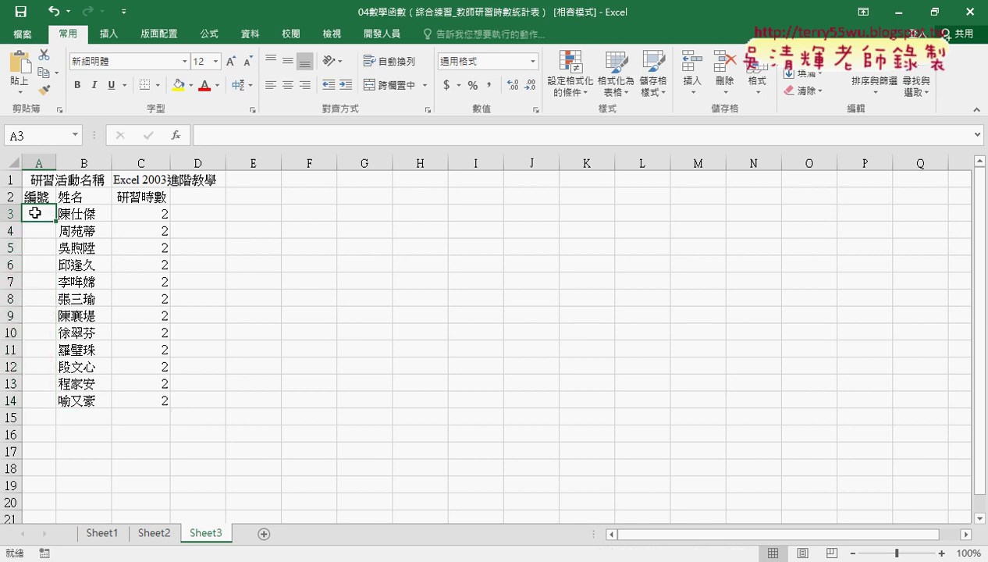
type("1")
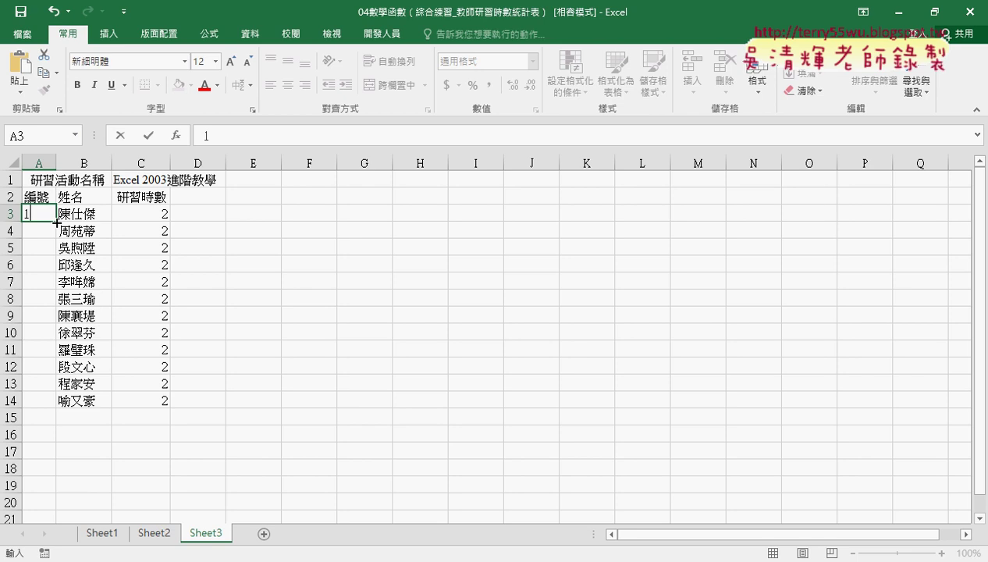
left_click_drag(56, 223, 56, 407)
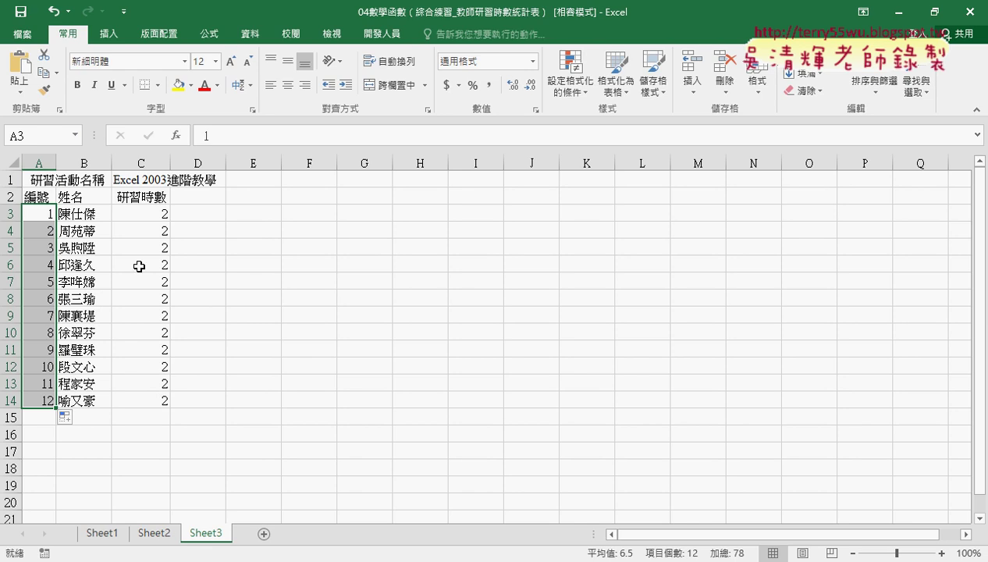
Compare Sheet2 and Sheet3, then enter a trial value of 0 in Sheet1 cell C2
left_click(159, 538)
left_click(211, 535)
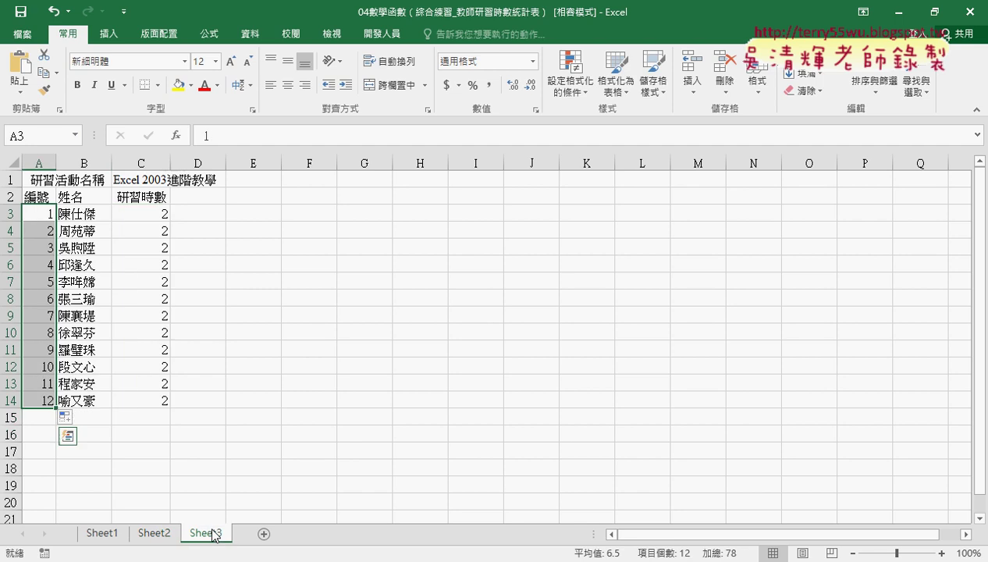
left_click(108, 534)
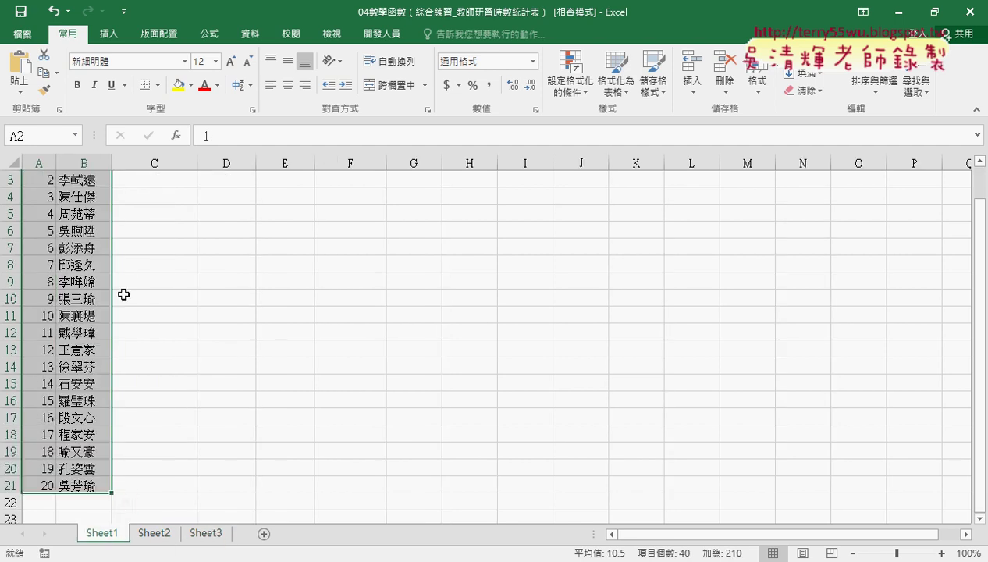
scroll(169, 296, "up", 1)
left_click(92, 196)
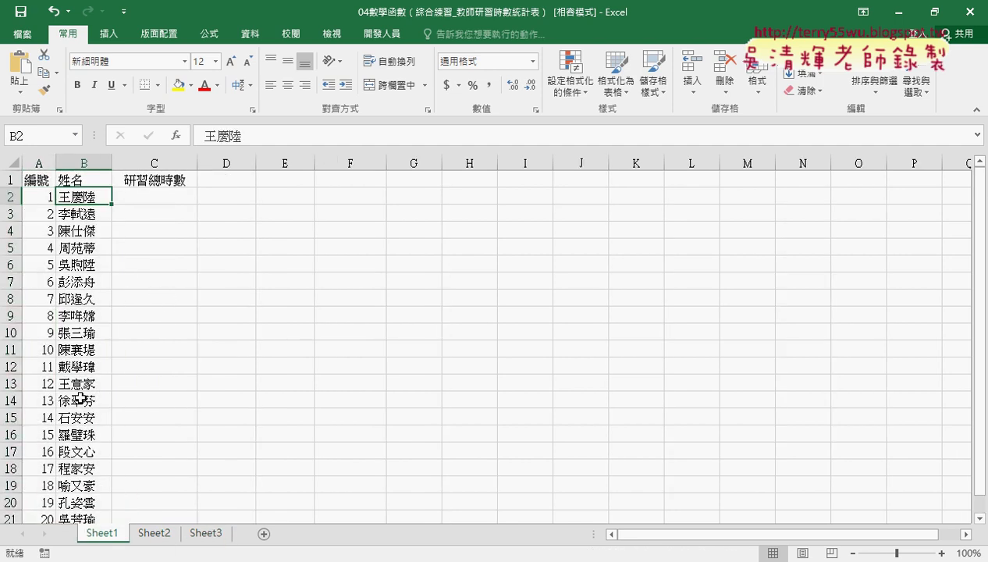
left_click(171, 197)
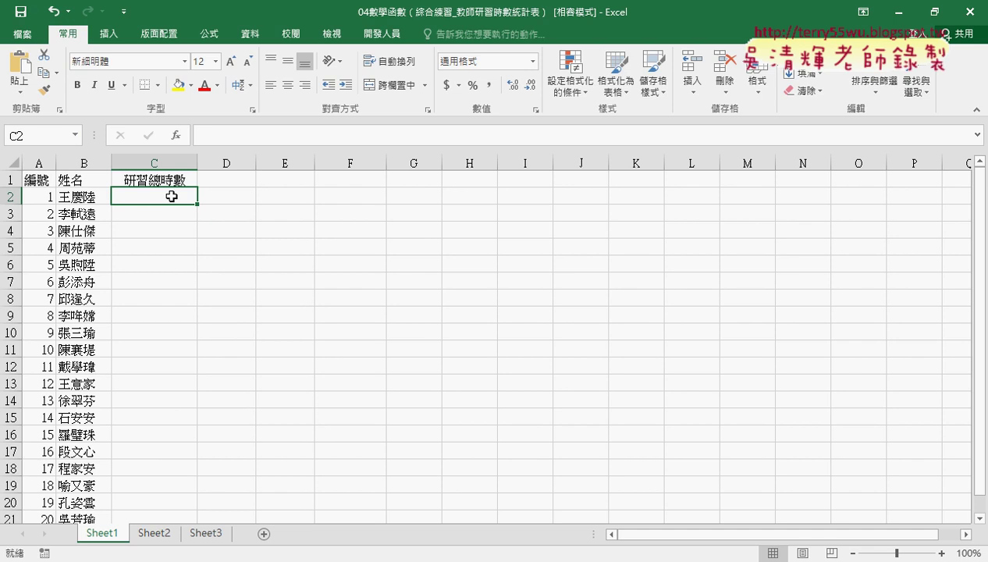
left_click(72, 199)
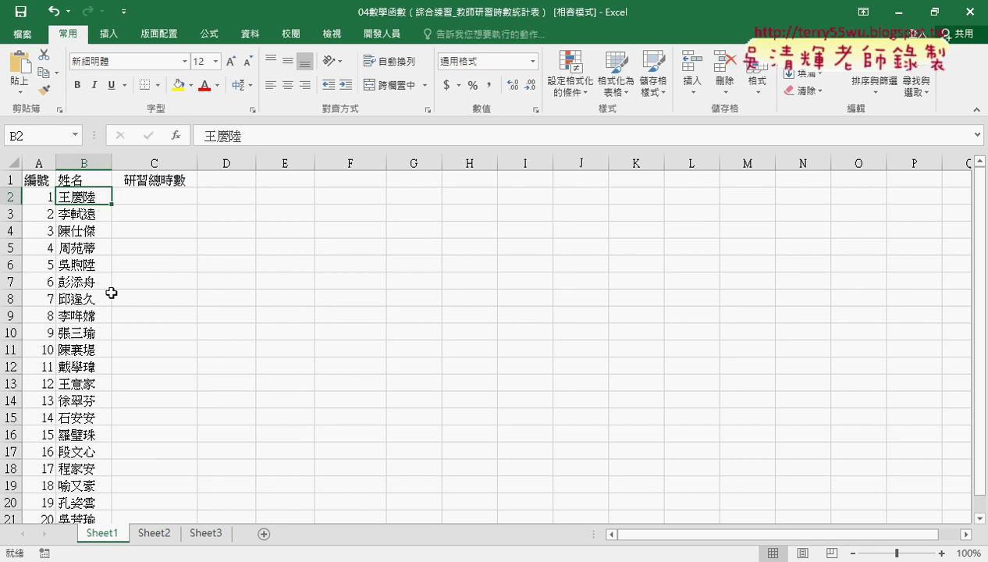
left_click(161, 538)
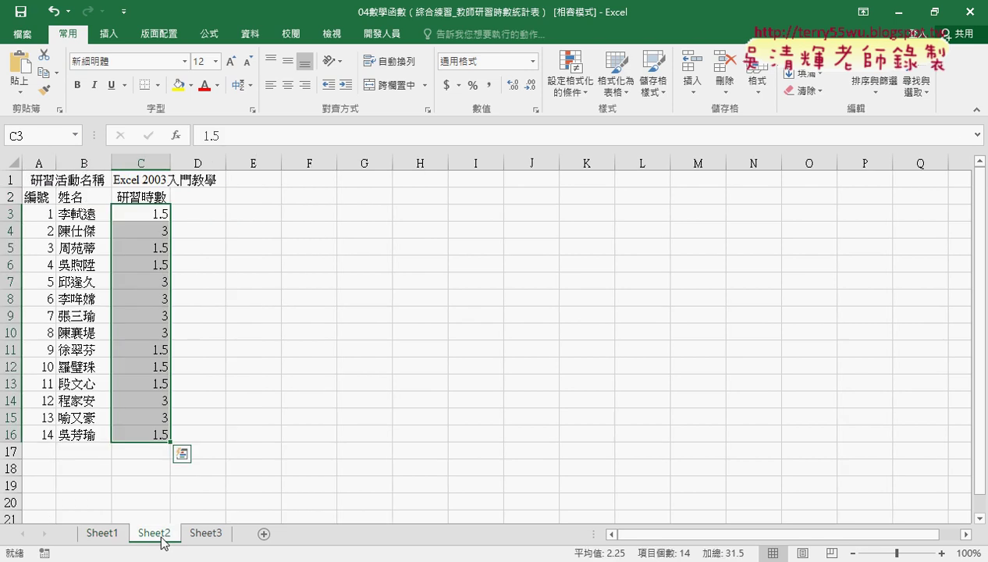
left_click(208, 537)
left_click(101, 538)
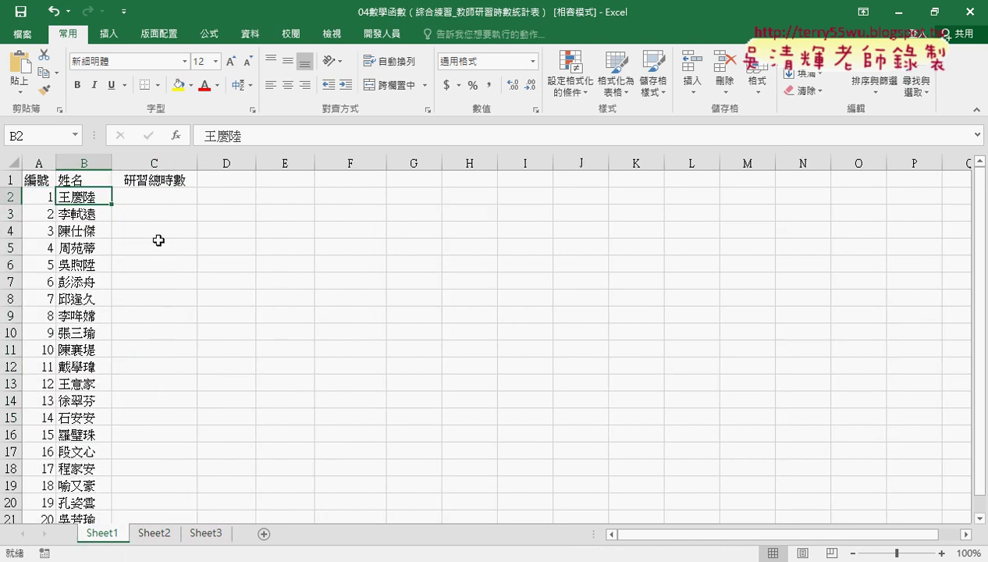
left_click(160, 197)
type("0")
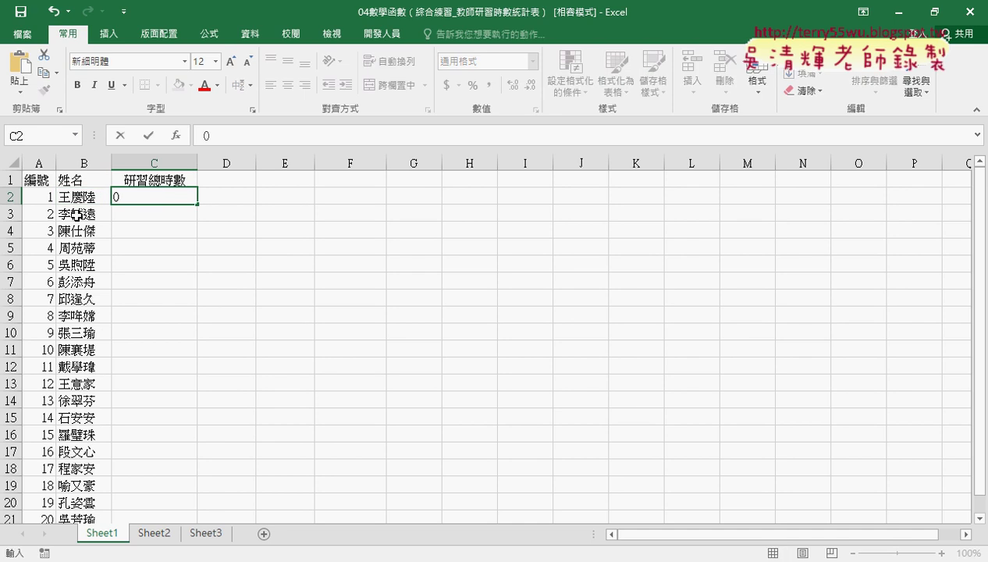
Recheck the hours data on the other sheets and enter a trial value of 1.5 in C3
left_click(154, 534)
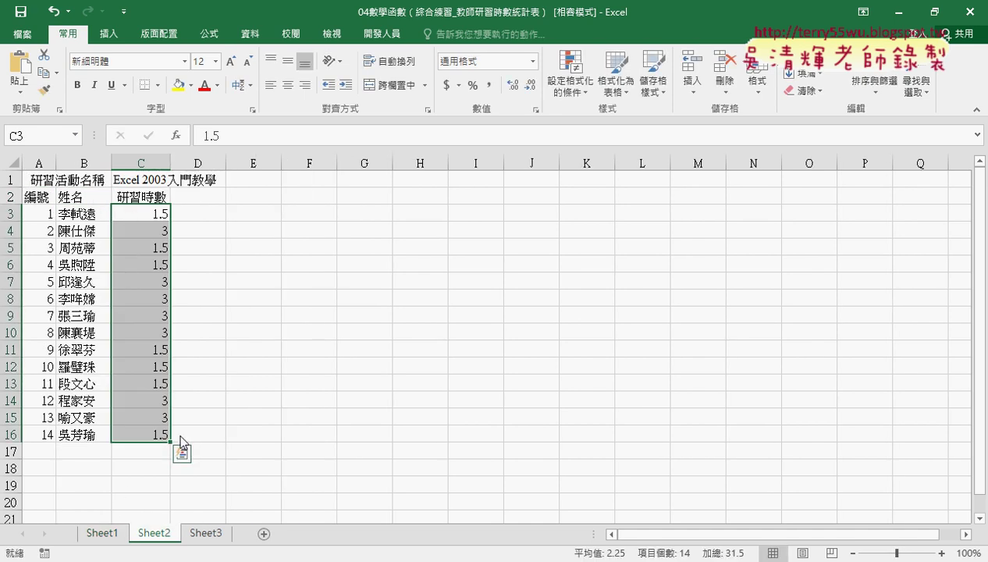
left_click(202, 534)
left_click(101, 534)
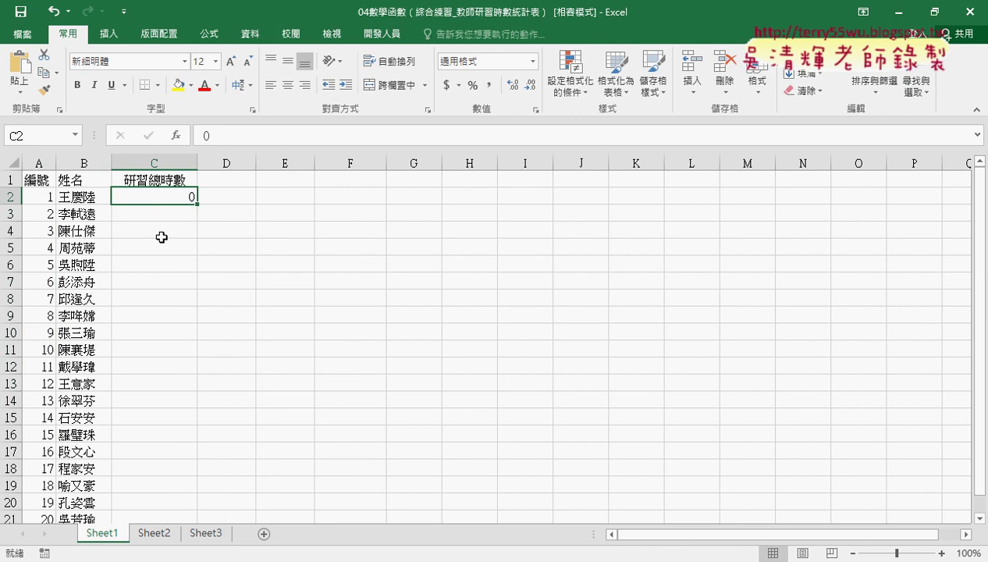
left_click(166, 212)
type("1.5")
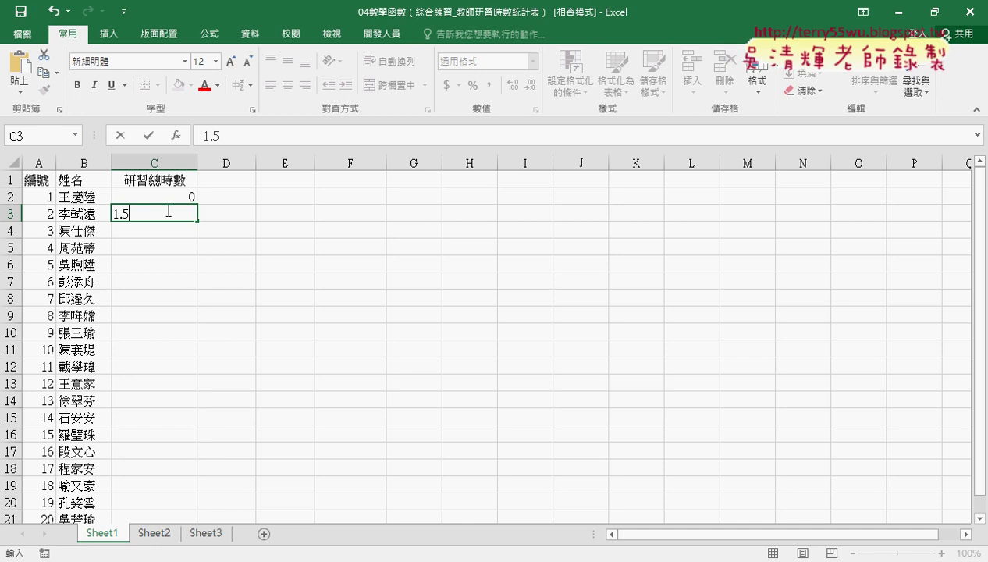
left_click(285, 260)
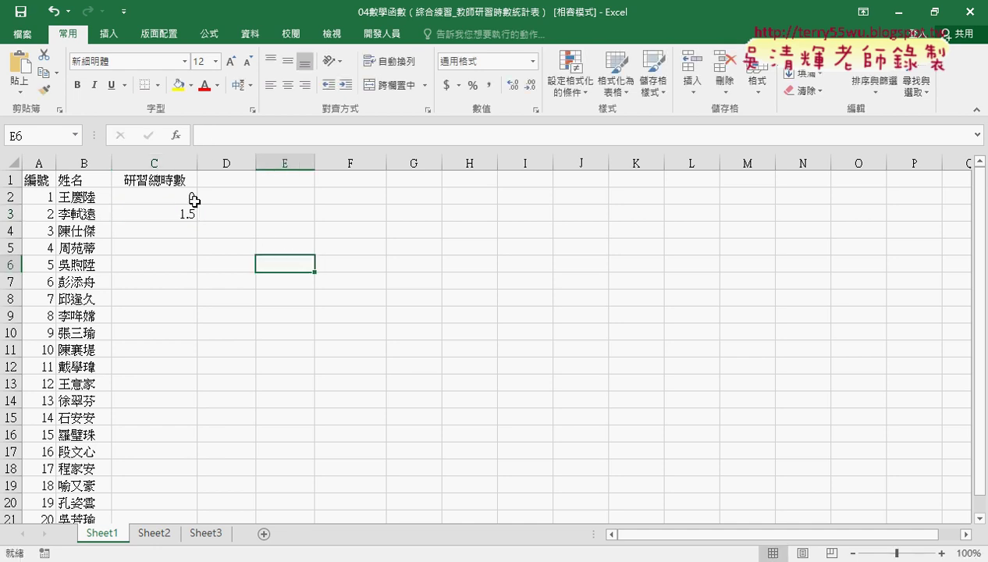
Clear the trial values from C2:C3 and select C2 for a formula
mouse_move(193, 198)
left_mouse_down()
mouse_move(173, 222)
mouse_move(178, 210)
left_mouse_up()
left_click(175, 223)
key("Delete")
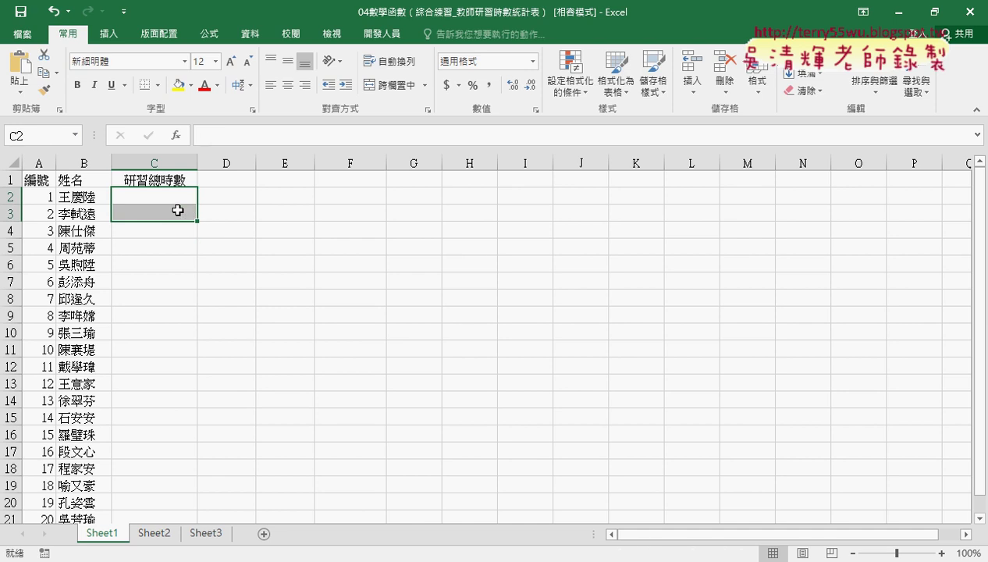
left_click(174, 198)
Insert a SUMIF function in C2 with B2 as its criterion
left_click(176, 136)
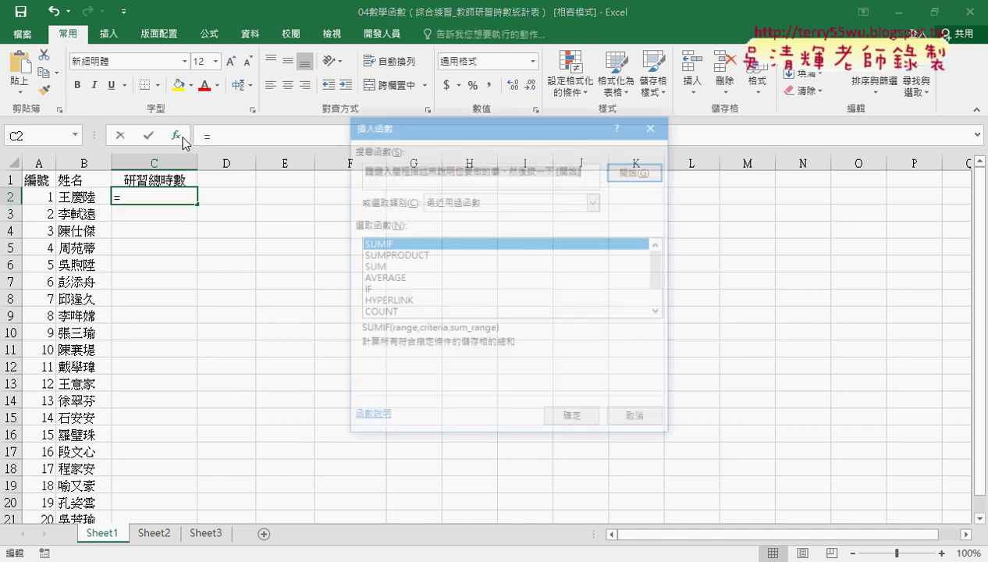
double_click(432, 244)
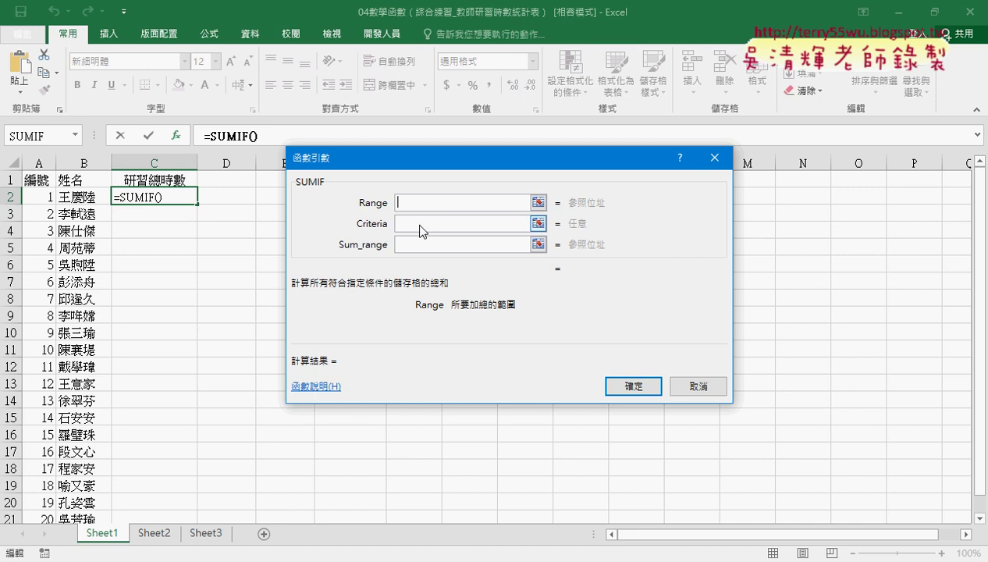
left_click(421, 226)
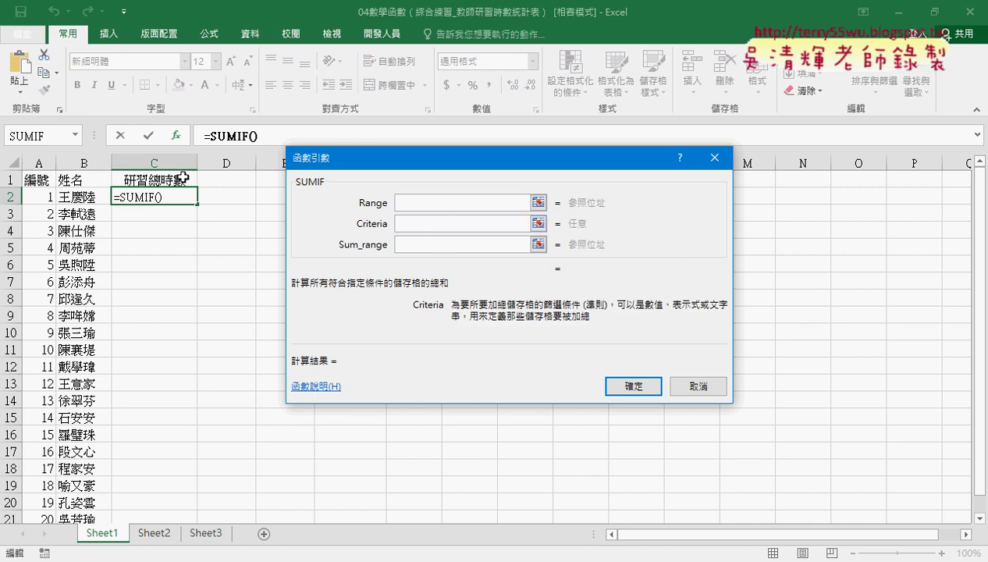
left_click(92, 200)
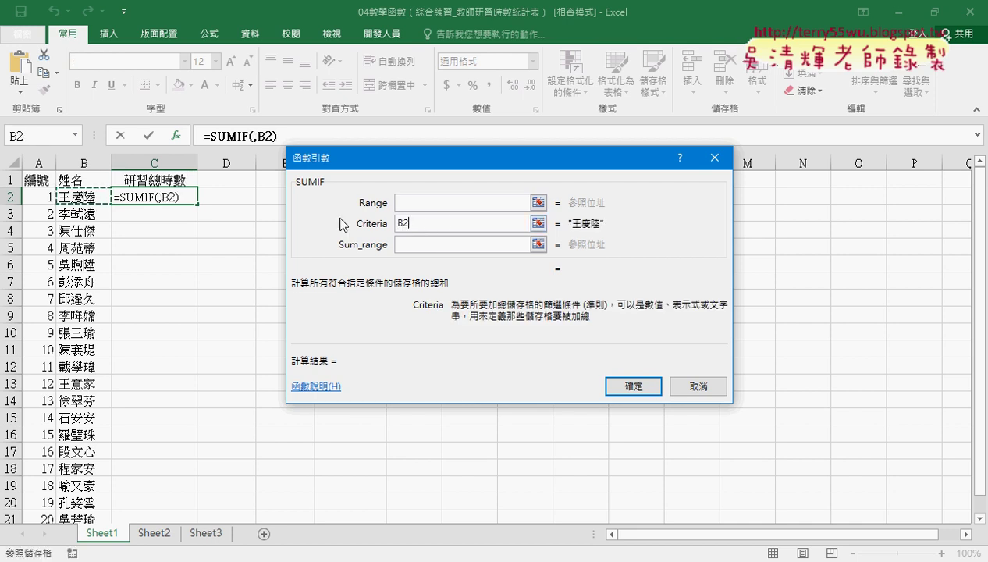
Set the SUMIF range to Sheet2!B3:B16 and the sum range to Sheet2!C3:C16
left_click(411, 205)
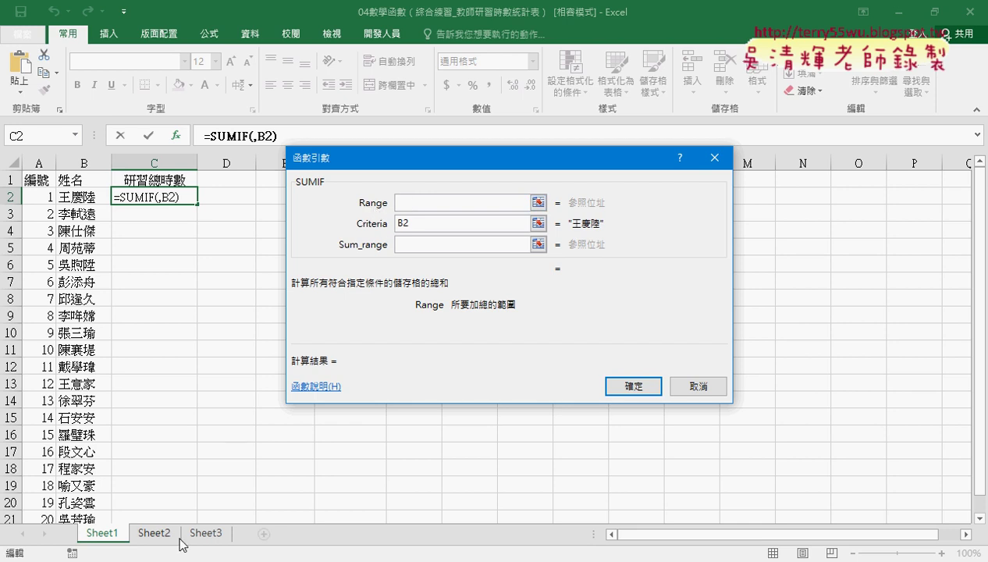
left_click(156, 536)
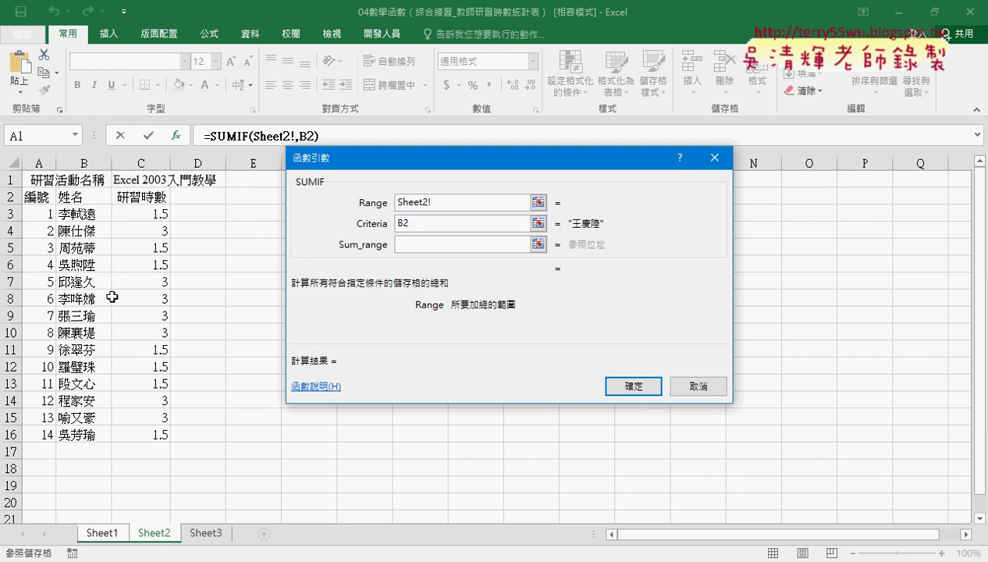
left_click_drag(85, 214, 108, 429)
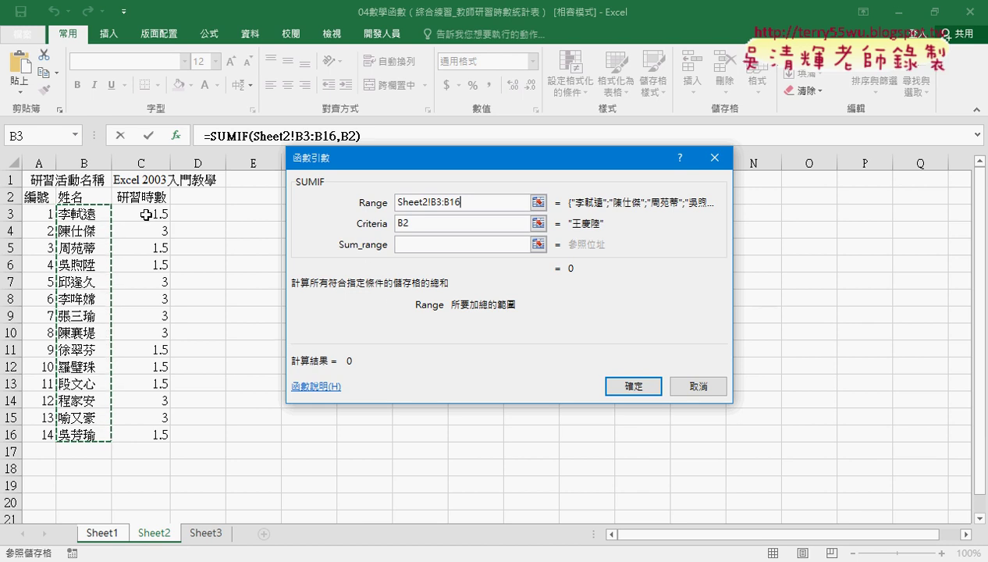
left_click(434, 244)
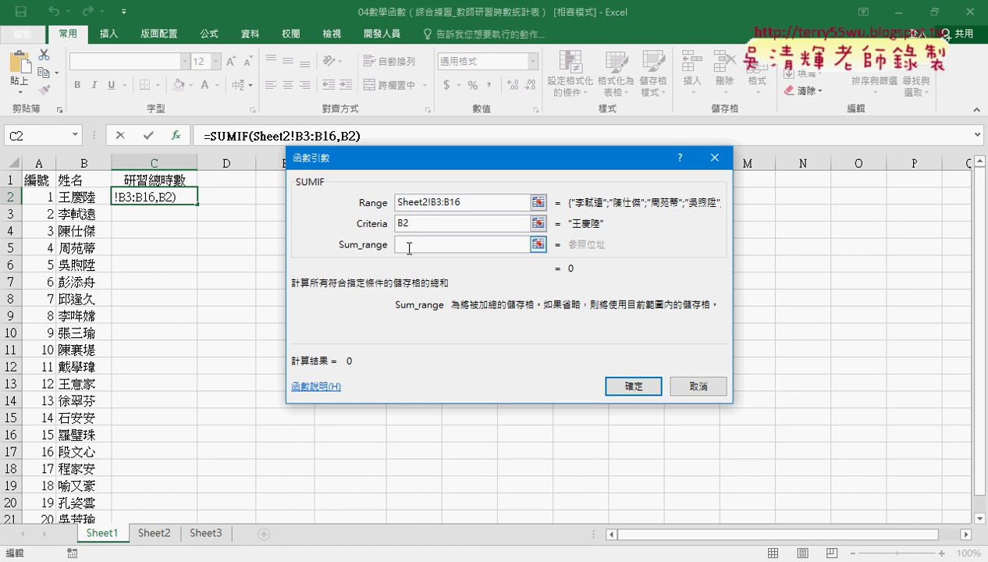
left_click(164, 539)
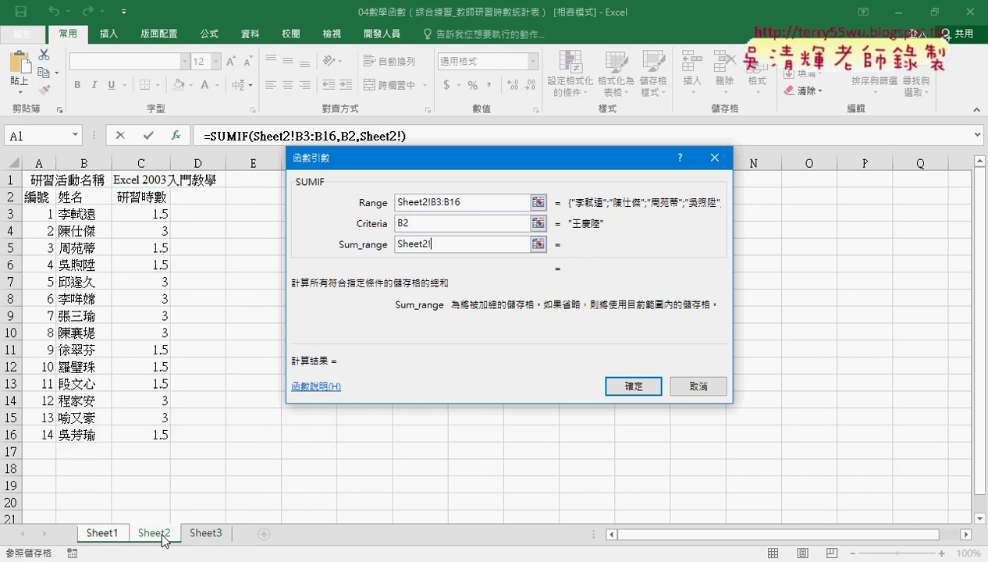
left_click_drag(148, 214, 164, 435)
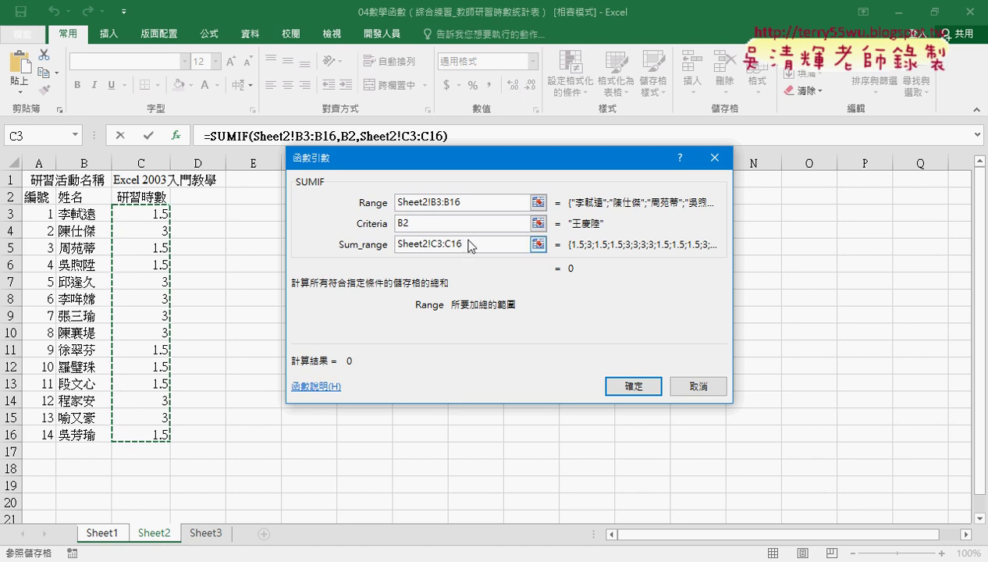
left_click(471, 203)
Use F4 to make the ranges row-absolute: Sheet2!B$3:B$16 and Sheet2!C$3:C$16
left_click_drag(470, 203, 433, 203)
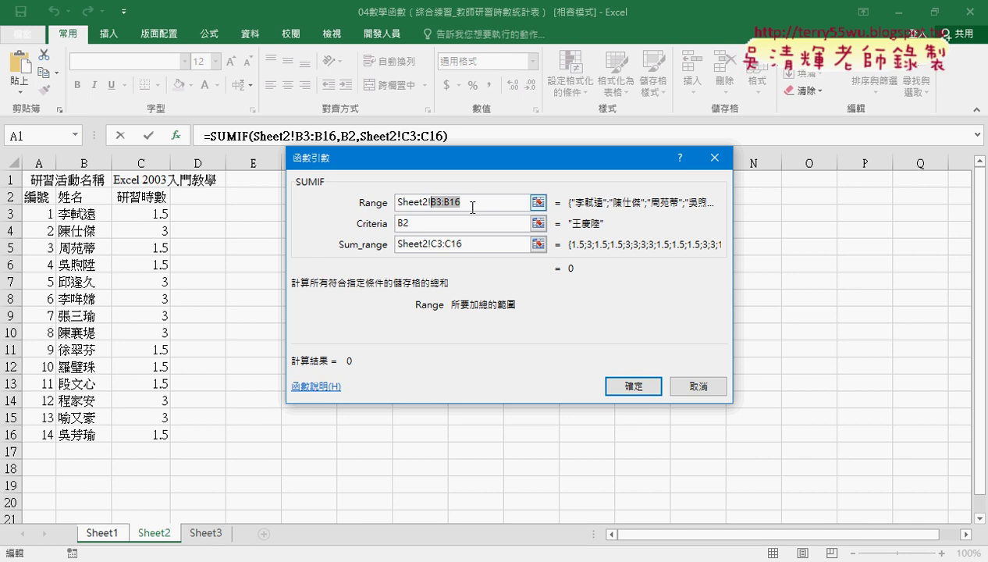
key("F4")
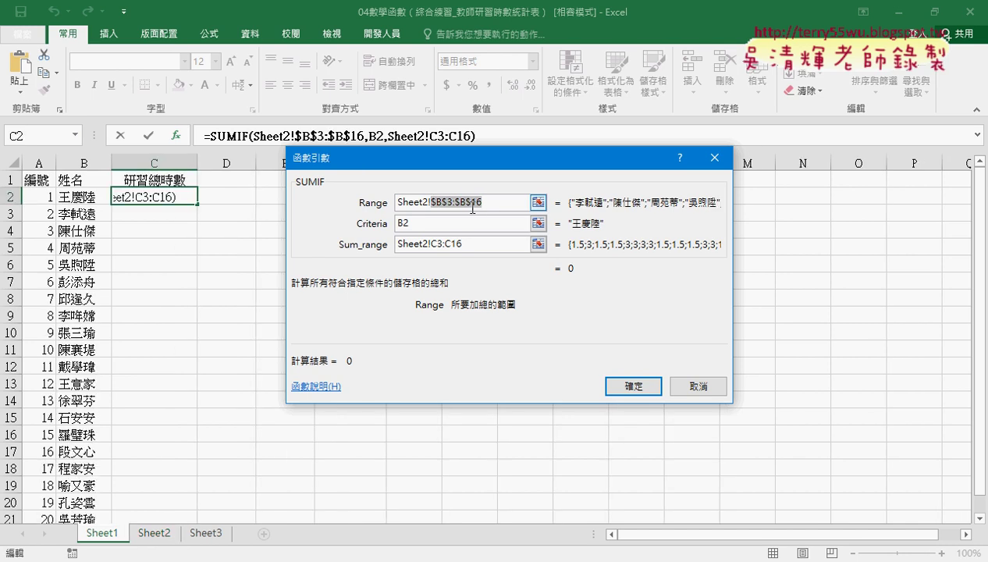
key("F4")
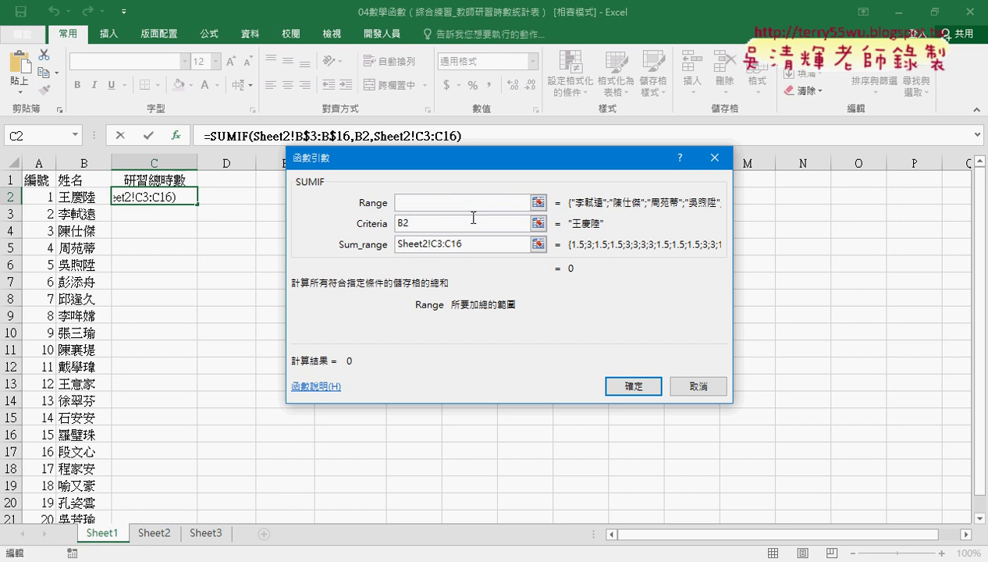
left_click_drag(467, 244, 435, 247)
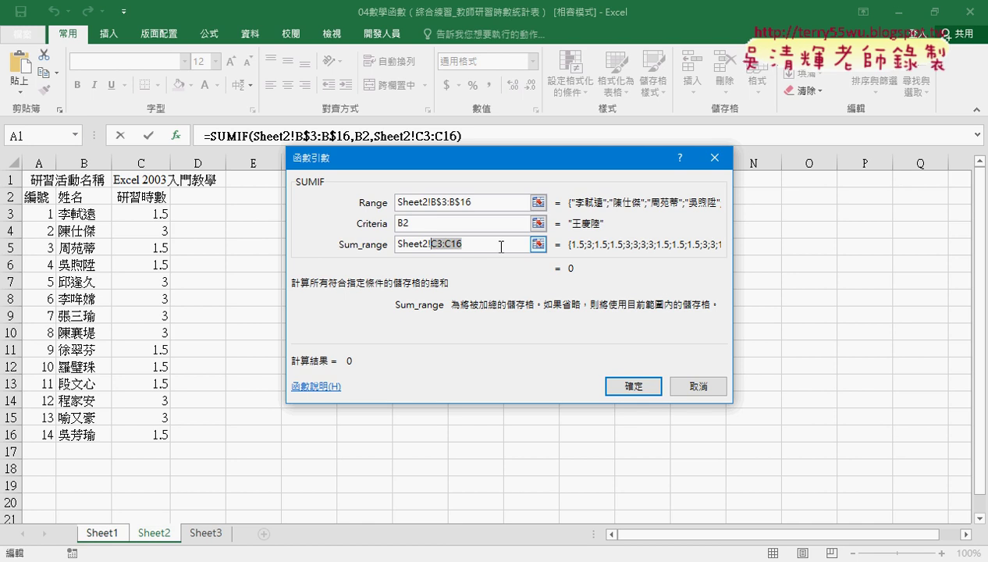
key("F4")
key("F4")
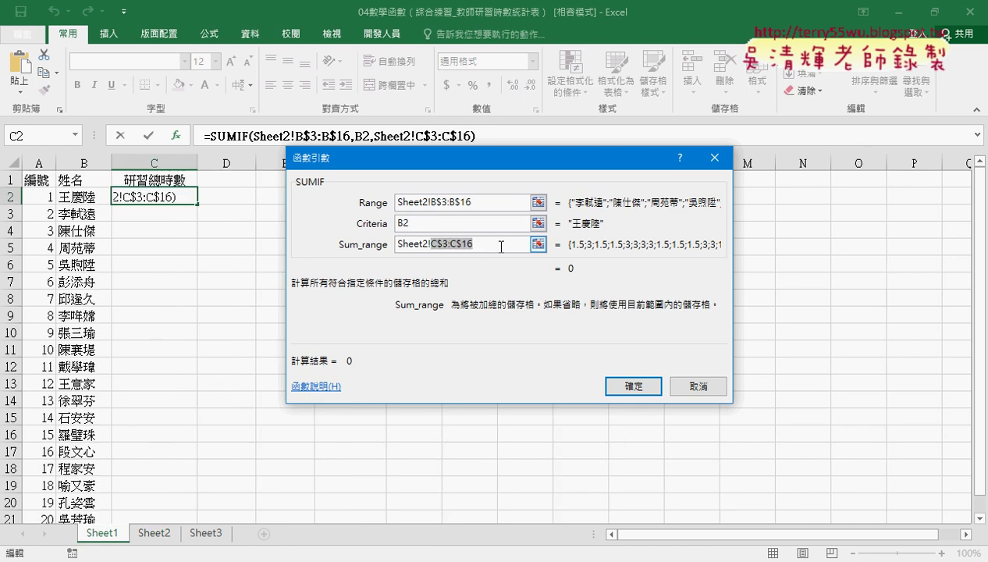
Confirm the SUMIF in C2, fill it down to C21, and check C2's formula
left_click(628, 386)
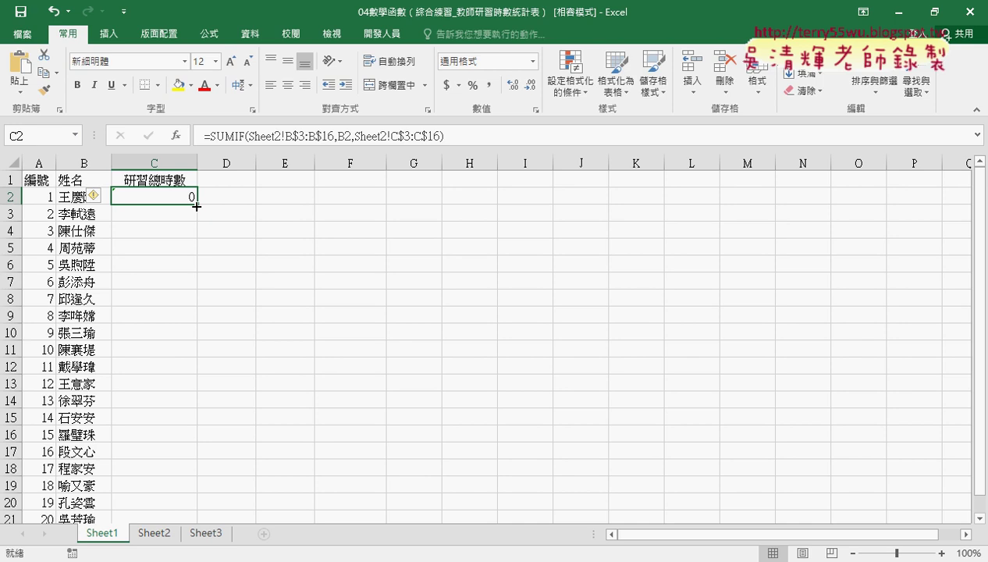
left_click_drag(196, 206, 196, 455)
left_click_drag(192, 489, 193, 491)
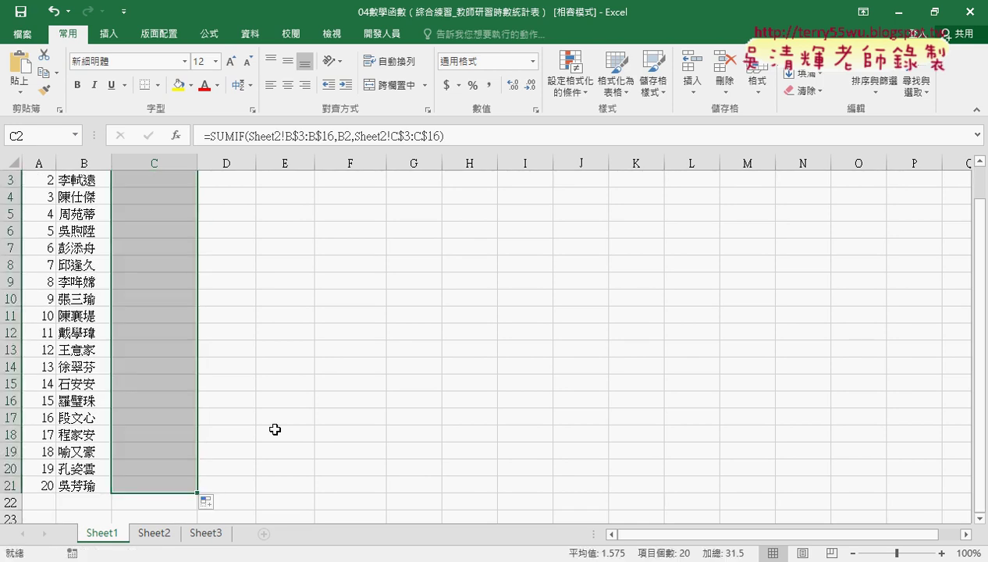
scroll(300, 403, "up", 1)
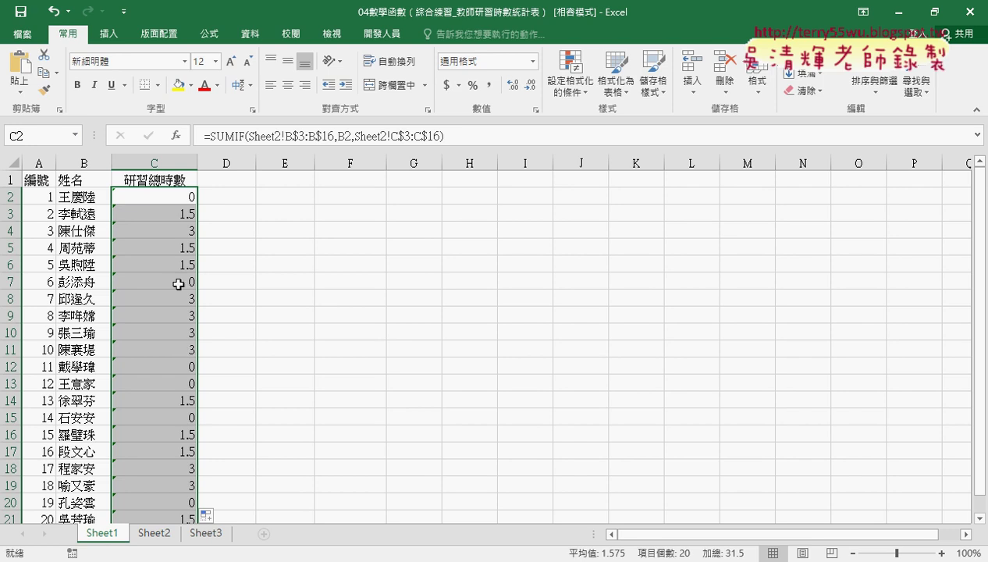
scroll(267, 387, "down", 2)
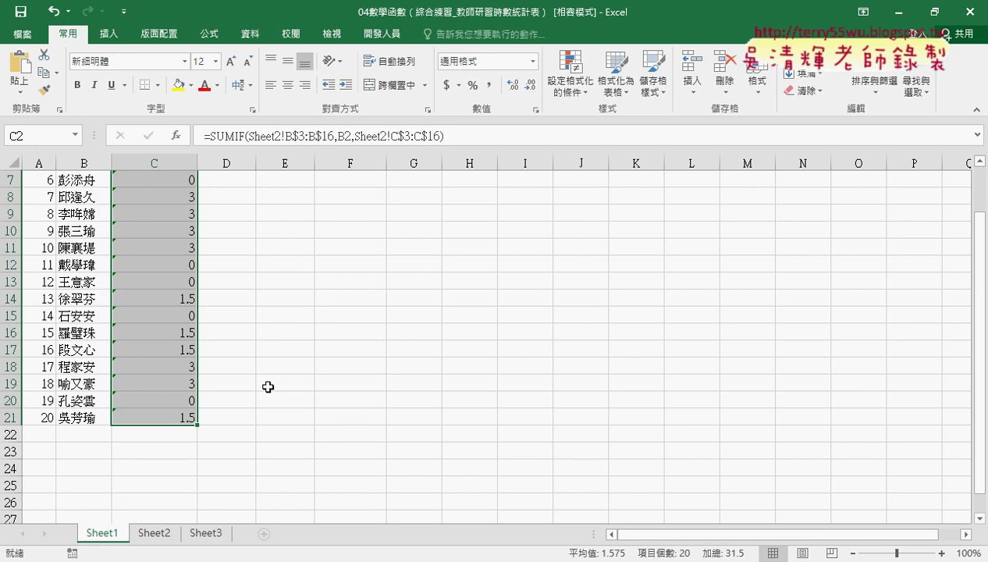
scroll(265, 371, "up", 2)
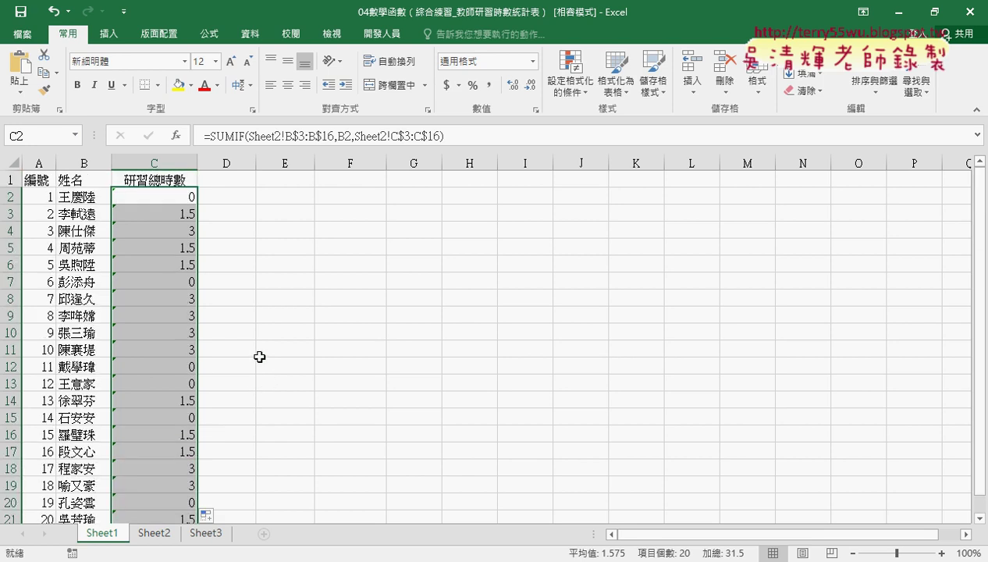
left_click(181, 198)
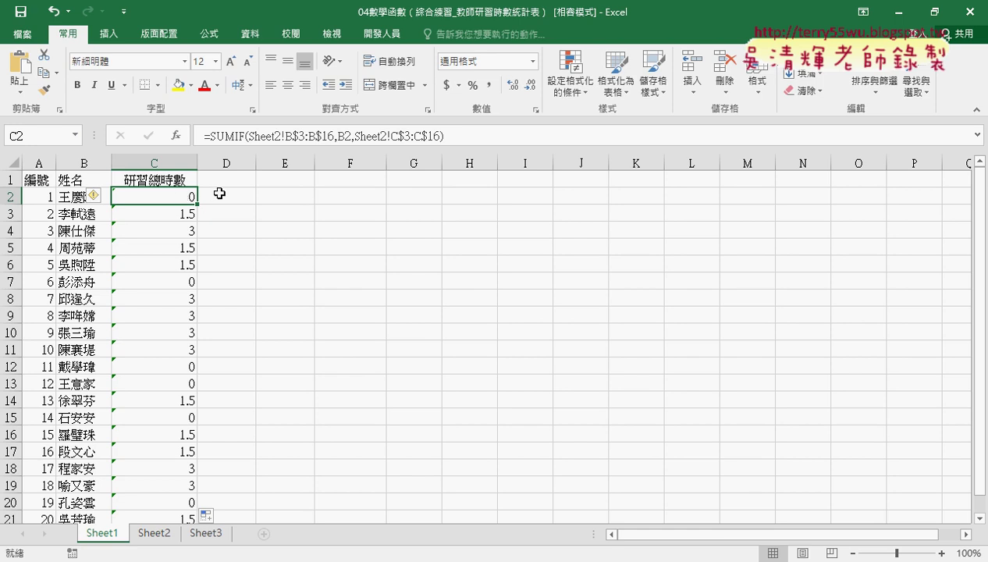
left_click(219, 193)
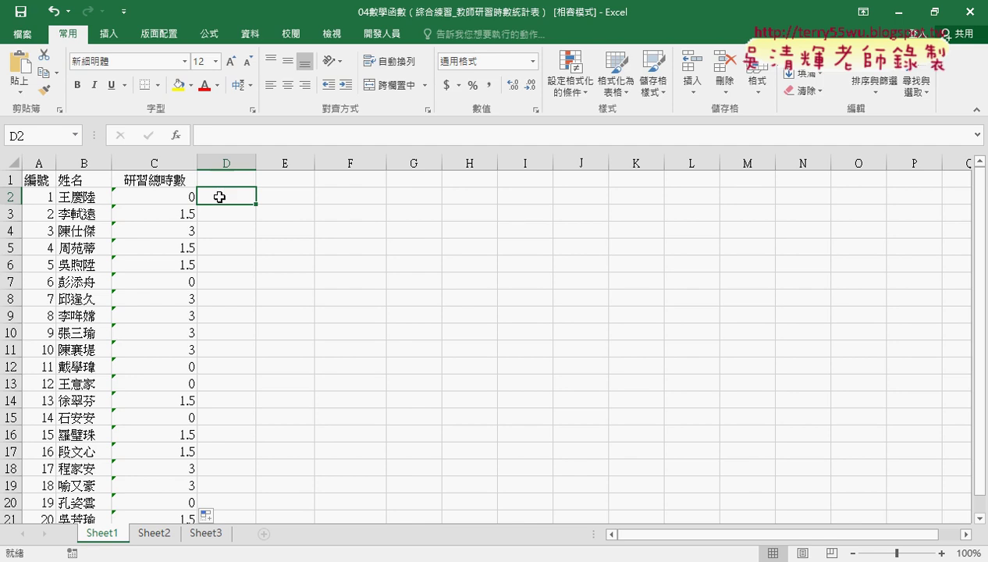
left_click(182, 196)
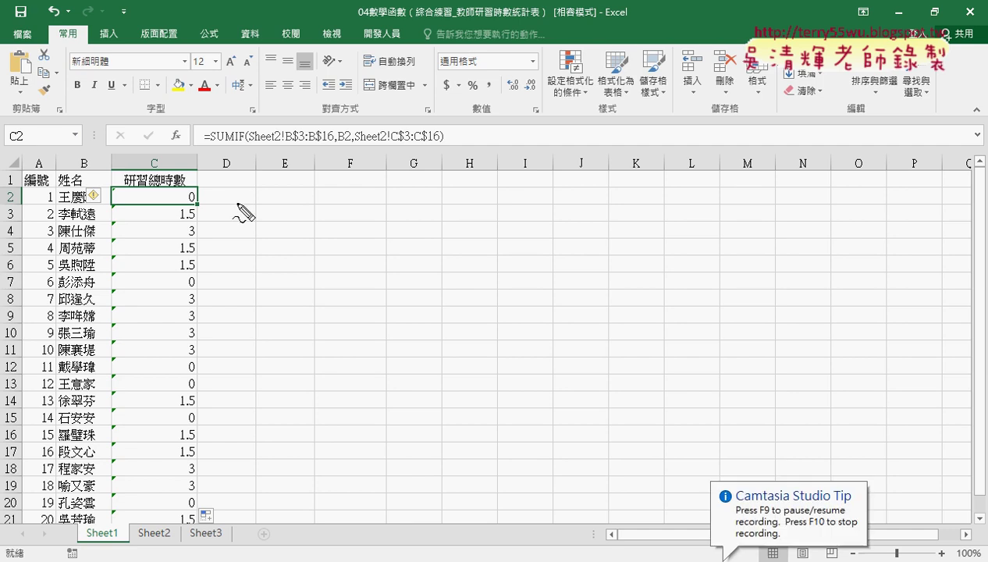
left_click_drag(218, 547, 233, 524)
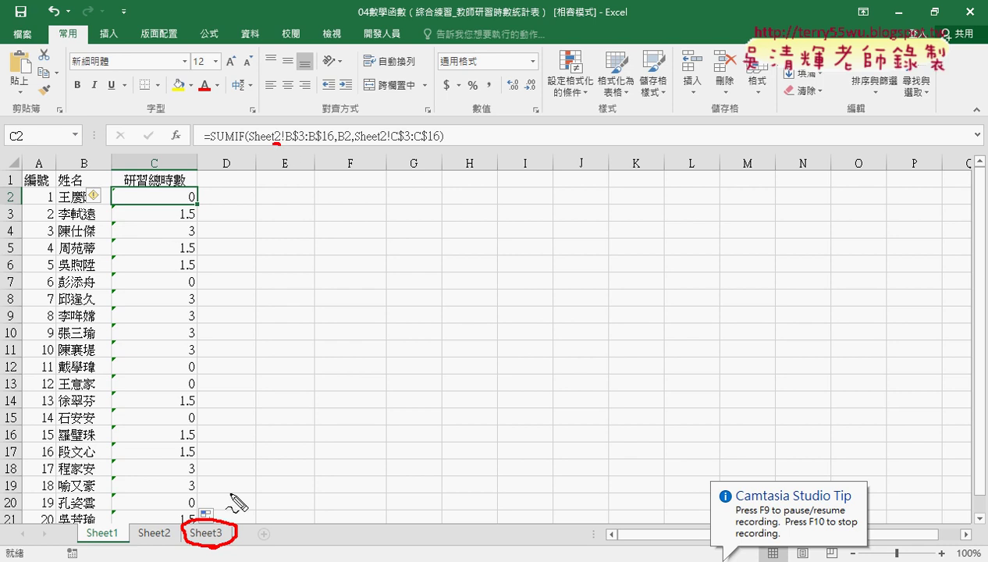
left_click_drag(272, 144, 283, 144)
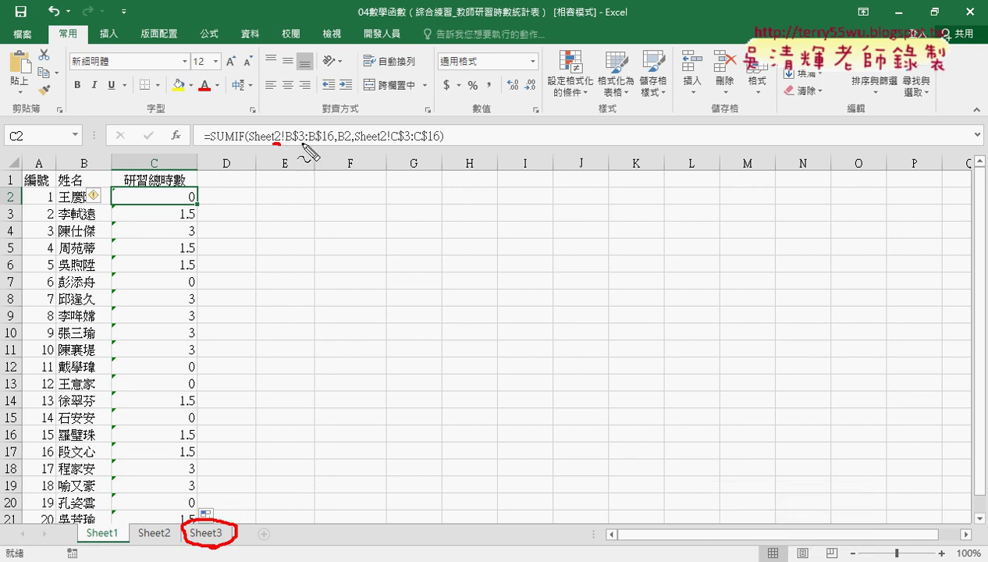
left_click_drag(319, 144, 334, 143)
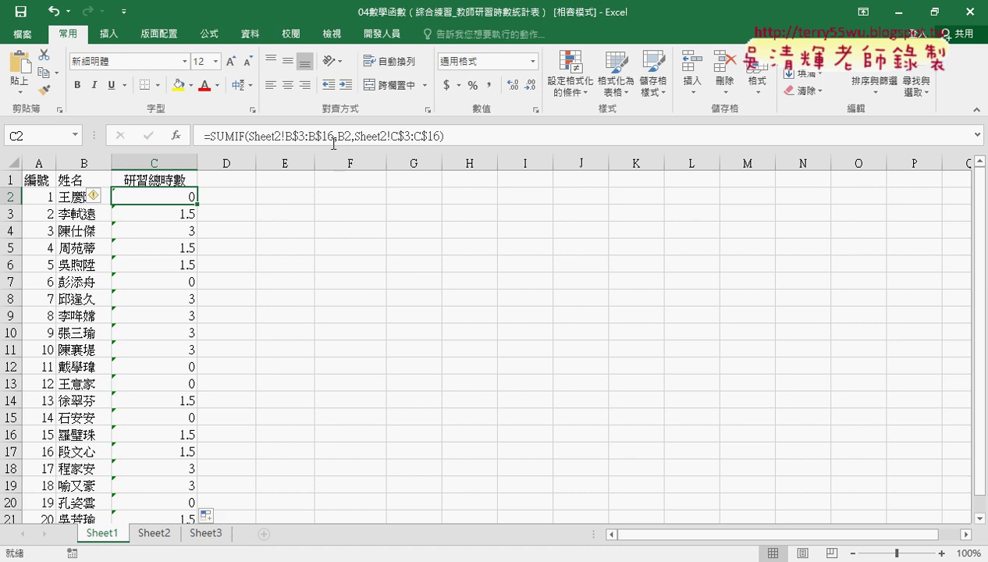
Copy C2's SUMIF text and append it to the formula after a plus sign
left_click(209, 536)
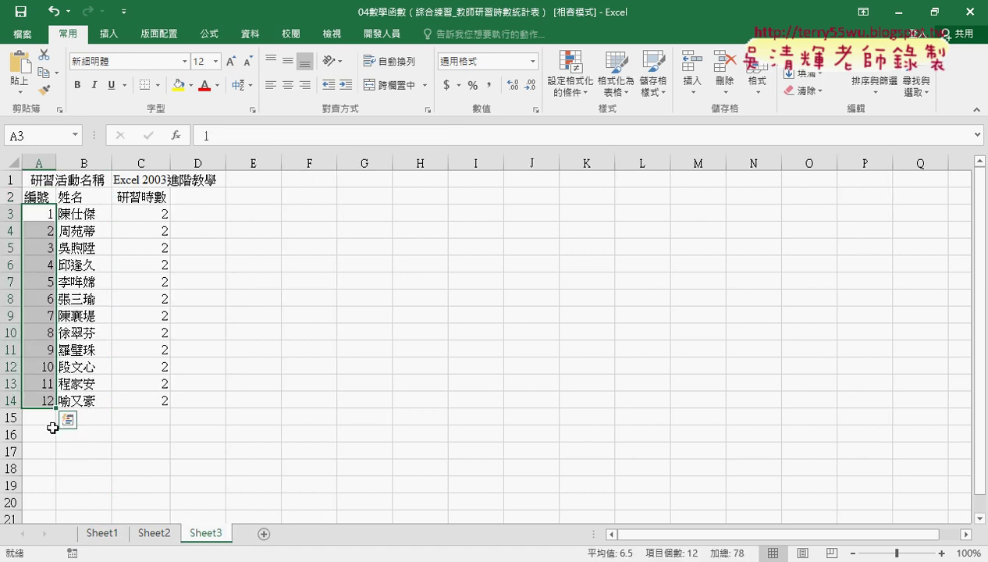
left_click(101, 533)
left_click_drag(459, 137, 210, 136)
right_click(249, 139)
left_click(270, 161)
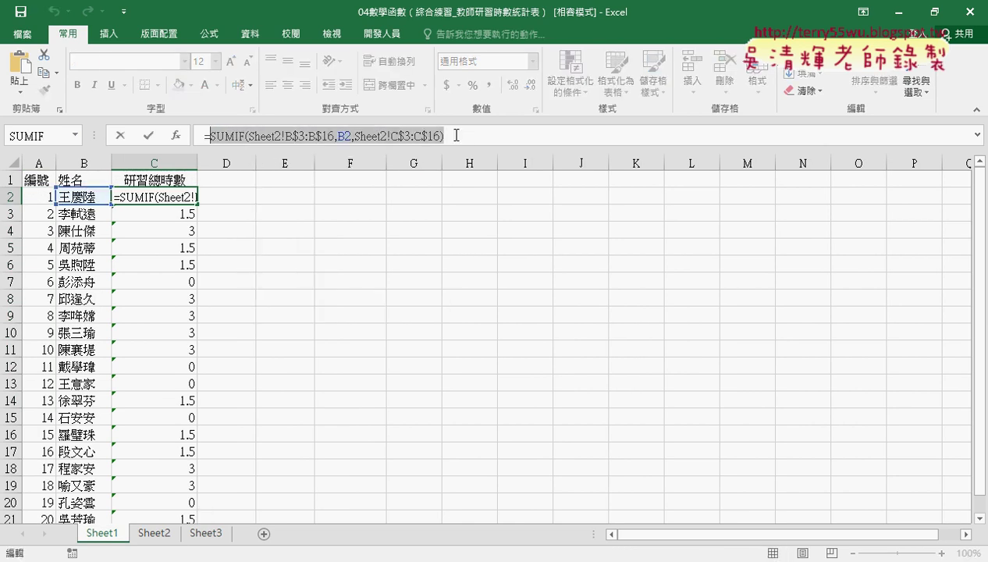
left_click(478, 135)
type("+")
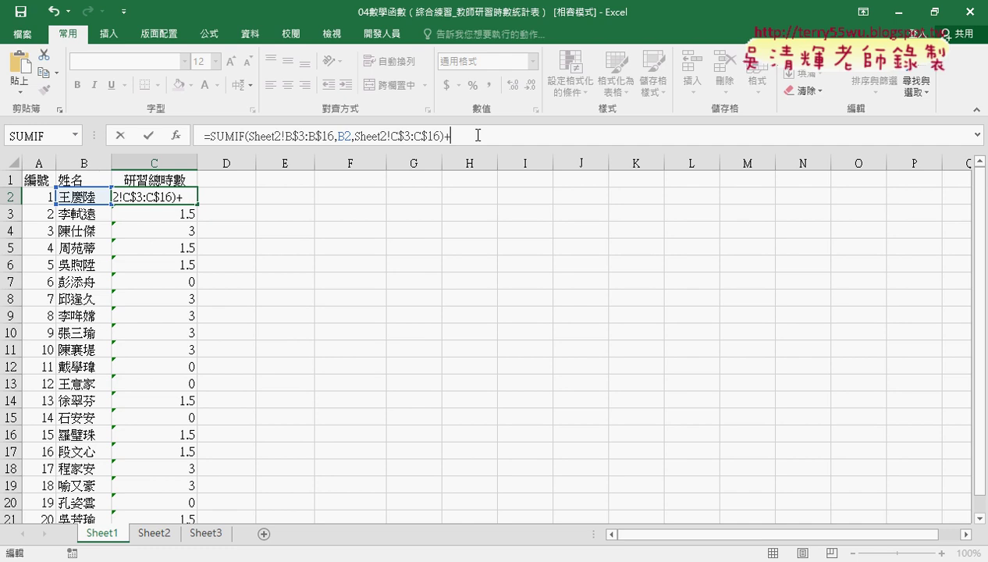
key("ctrl+v")
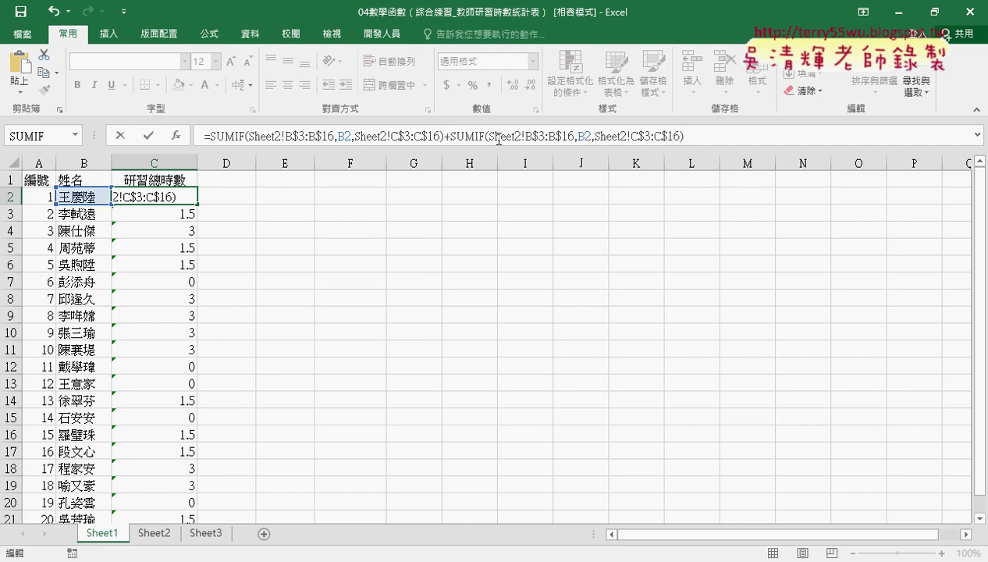
Change the second SUMIF to Sheet3!B$3:B$14 and Sheet3!C$3:C$14
left_click(521, 136)
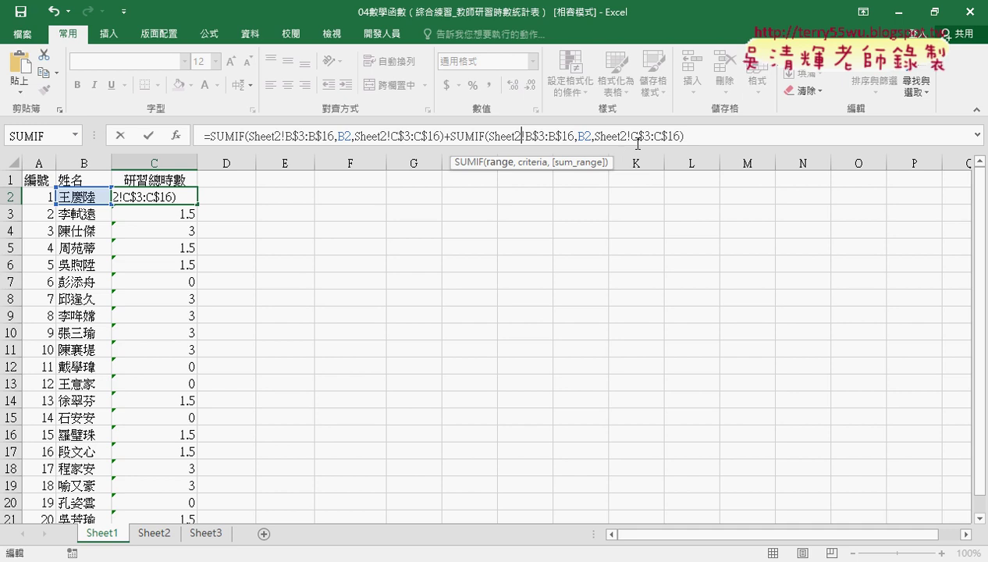
key("BackSpace")
type("3")
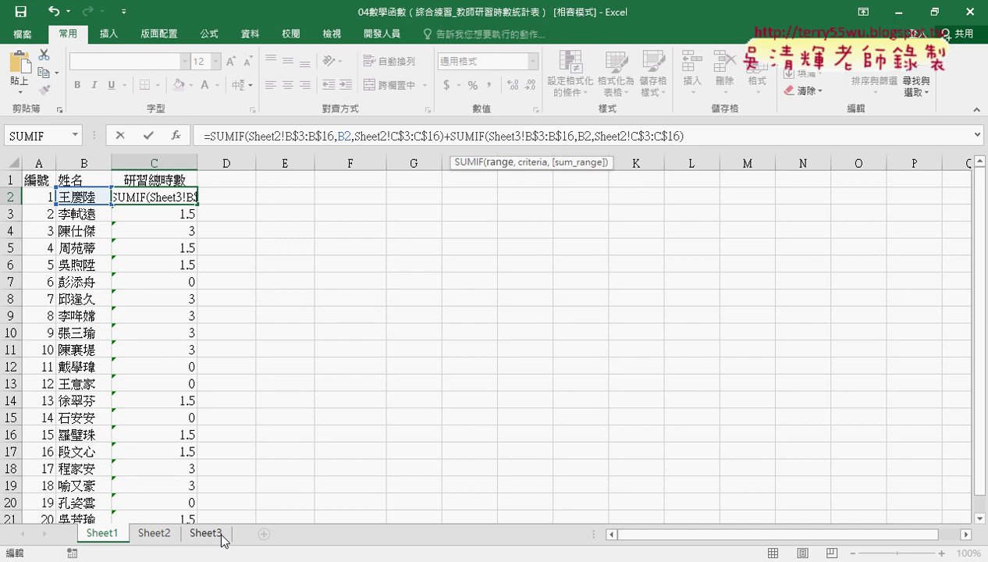
left_click(625, 136)
key("BackSpace")
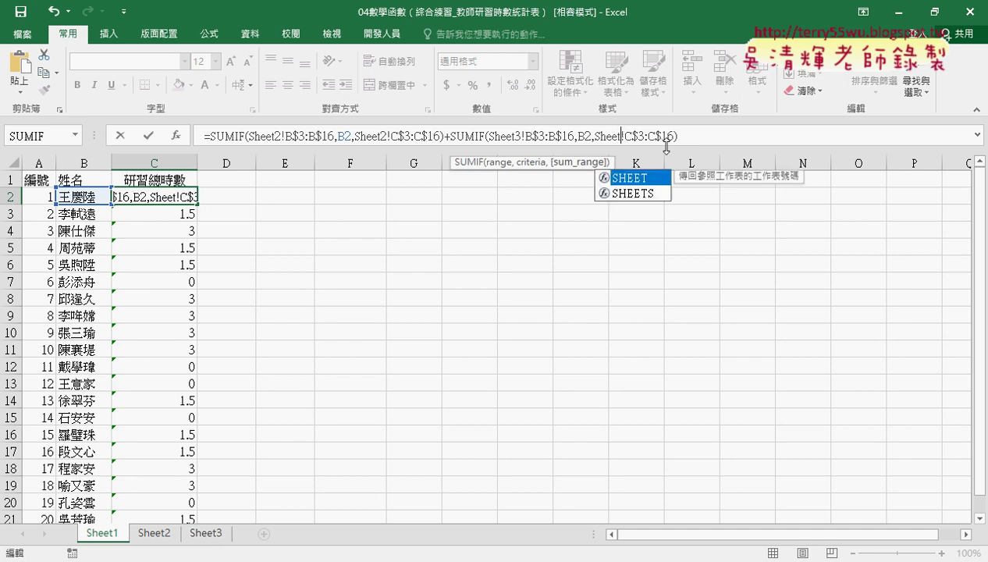
type("3")
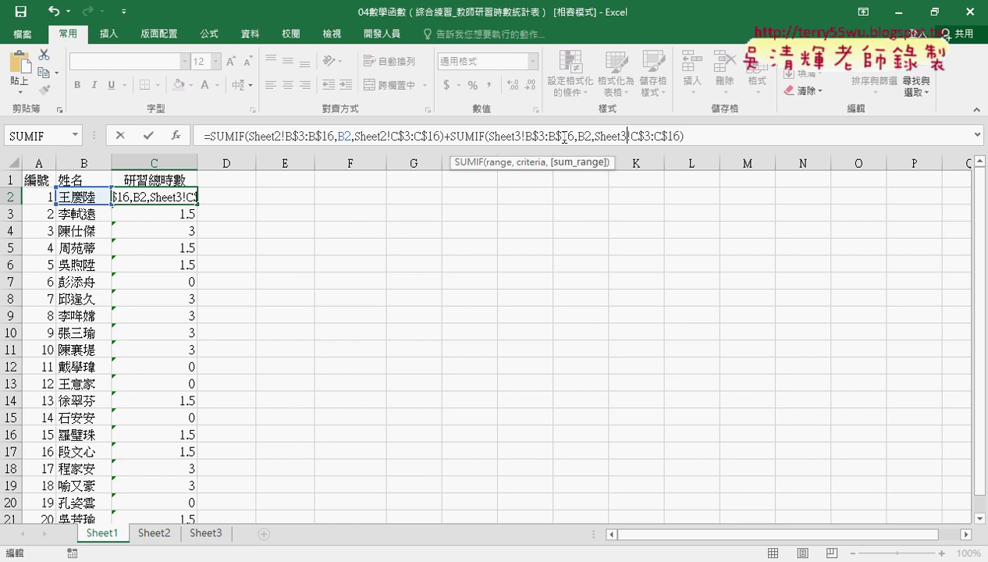
left_click(575, 137)
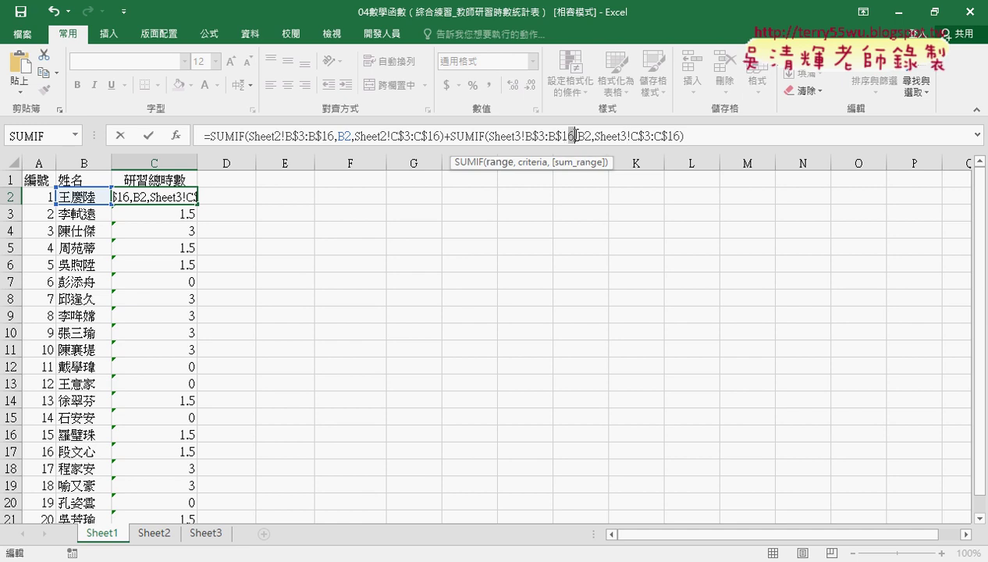
type("4")
left_click_drag(669, 137, 680, 137)
type("14")
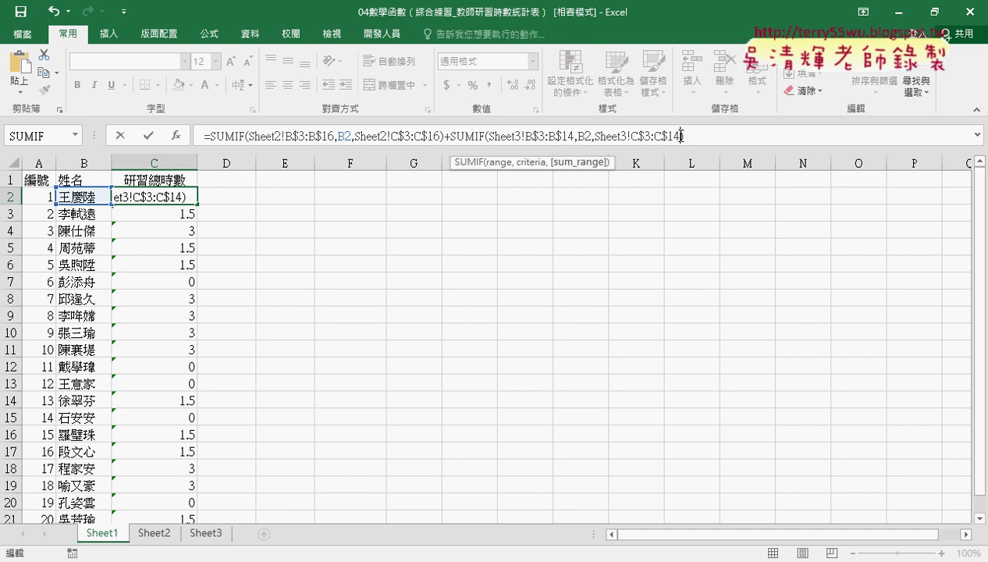
left_click_drag(687, 137, 446, 139)
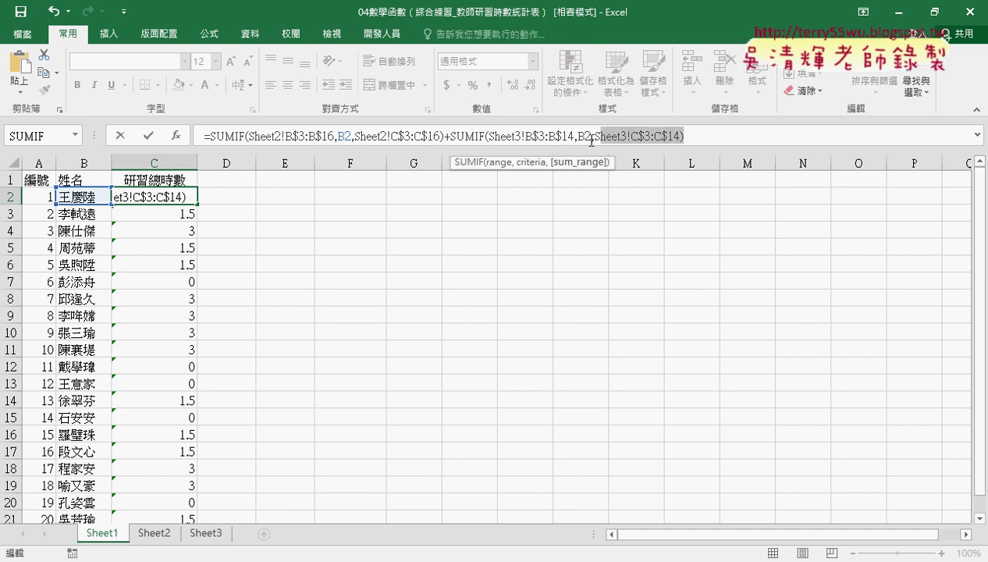
Commit the combined formula in C2 and fill it down to C21
left_click(148, 136)
left_click_drag(201, 209, 187, 88)
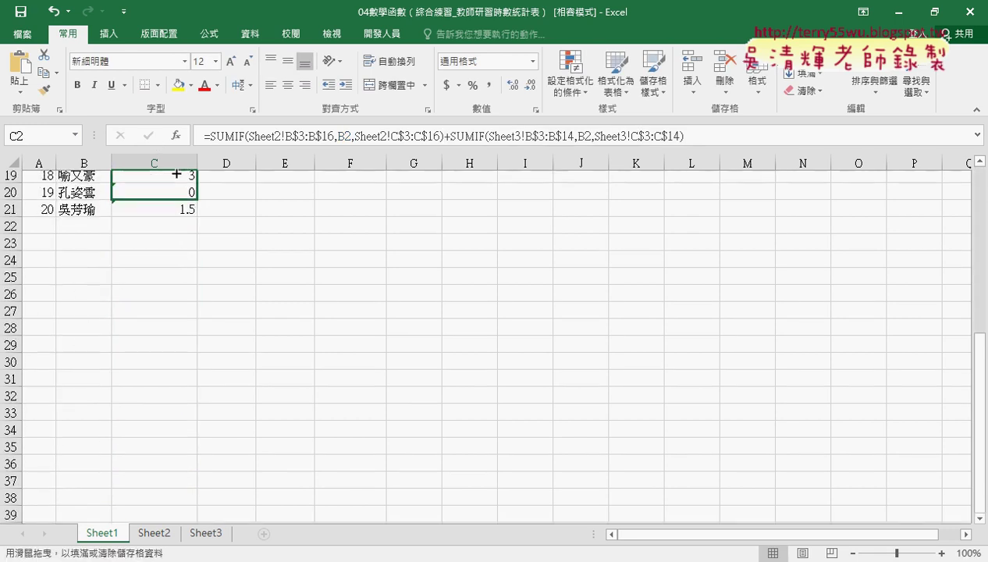
left_click_drag(187, 88, 195, 214)
scroll(386, 248, "up", 6)
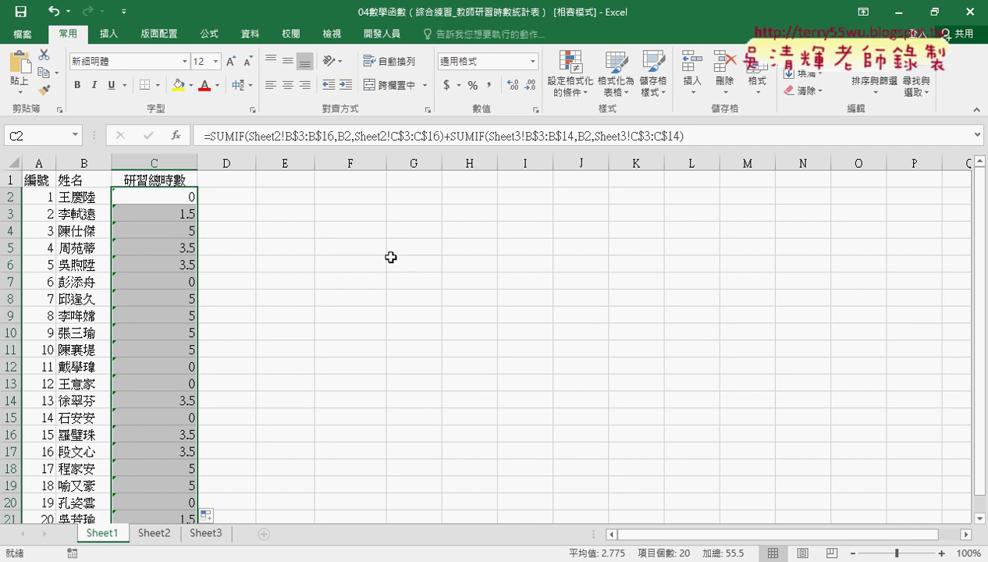
Test-overwrite C2 with 5, undo to restore the formula, then select C2:C21
left_click(175, 192)
type("5")
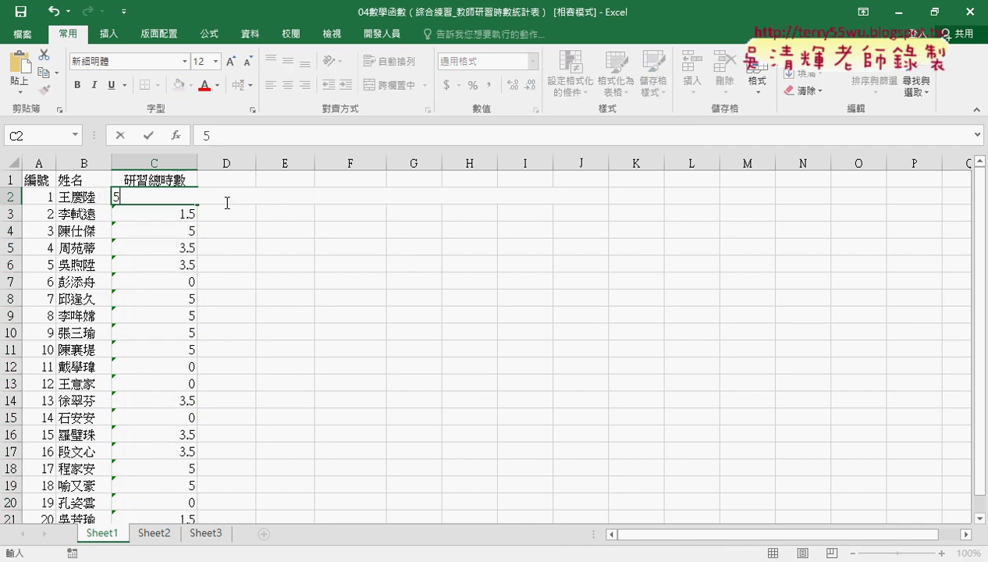
left_click(281, 232)
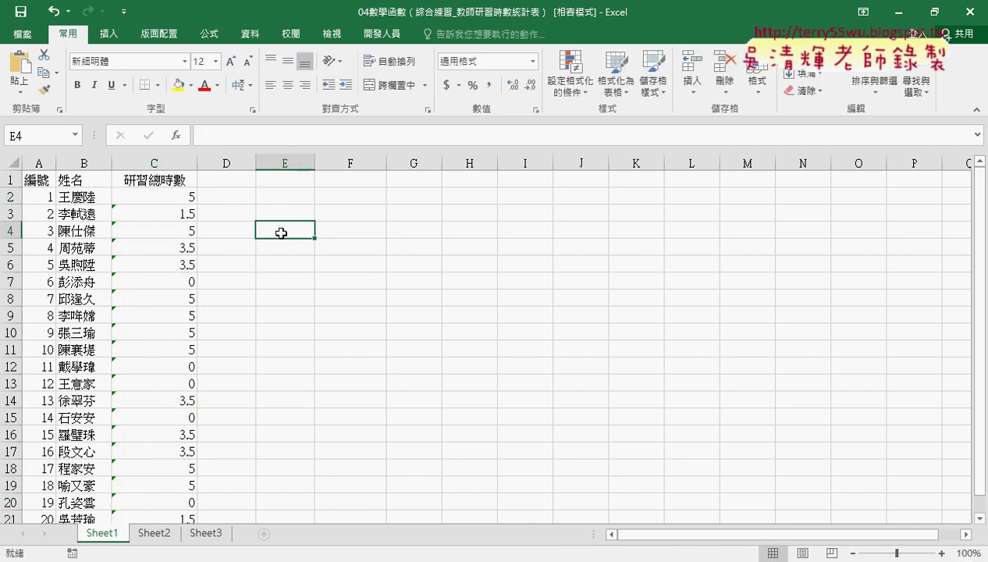
key("ctrl+z")
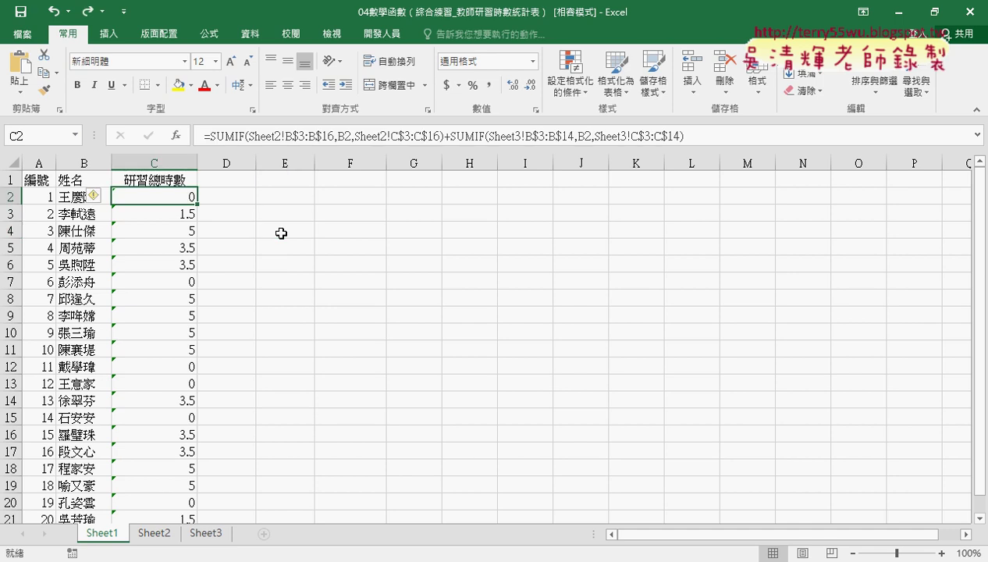
left_click_drag(168, 197, 182, 486)
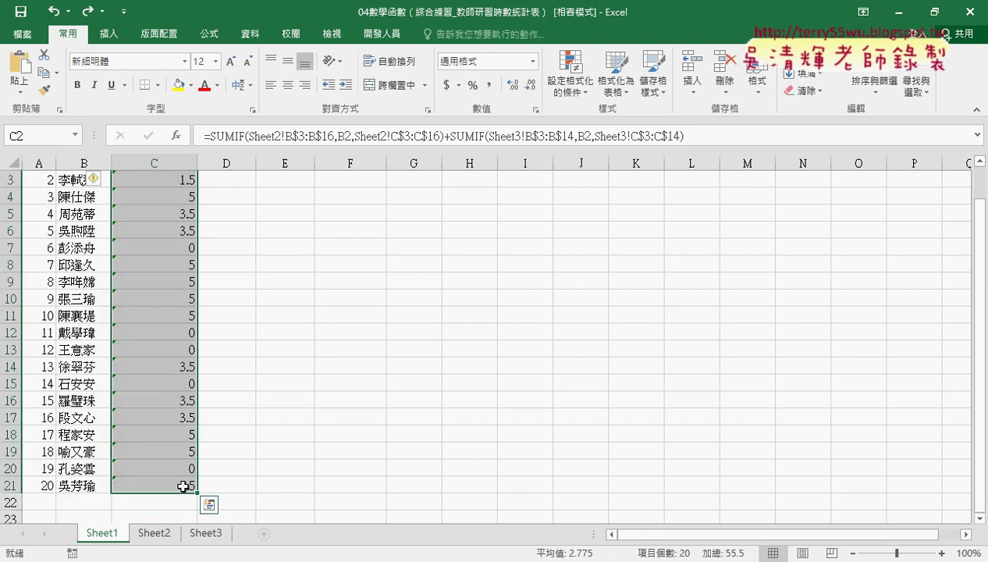
scroll(187, 347, "up", 1)
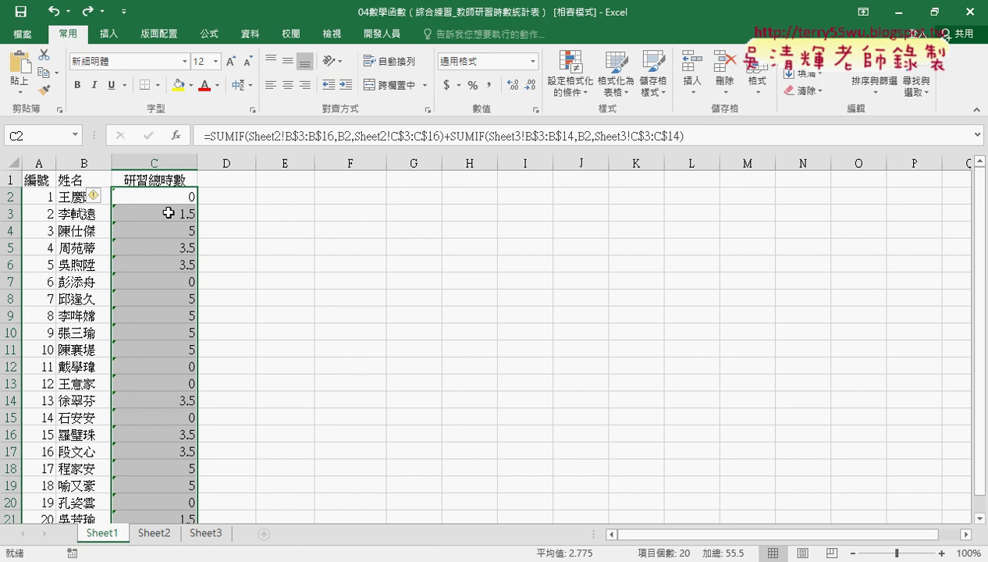
Check Locked and Hidden for C2:C21 in the Format Cells protection settings
right_click(169, 214)
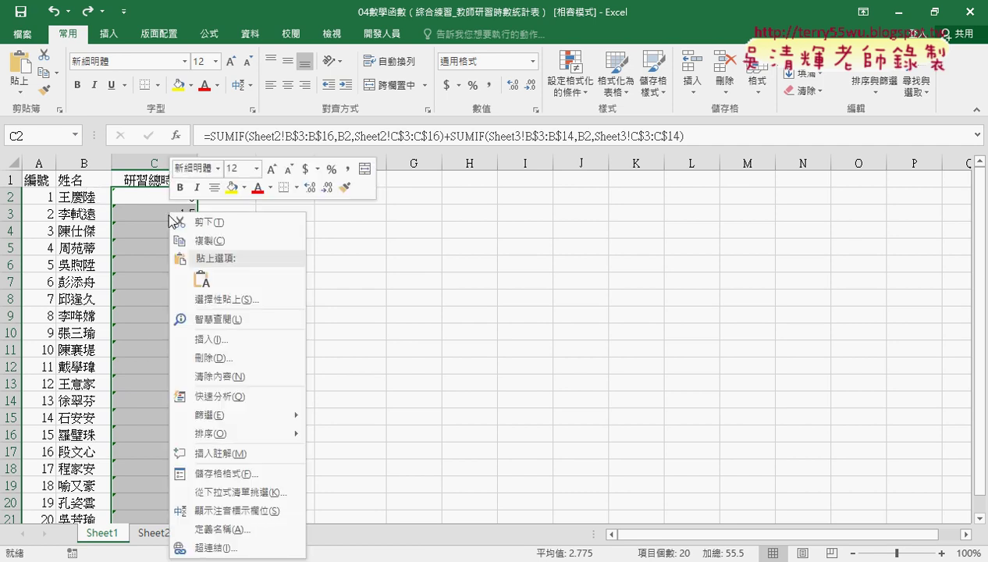
left_click(236, 474)
mouse_move(316, 162)
left_mouse_down()
mouse_move(383, 156)
mouse_move(567, 95)
left_mouse_up()
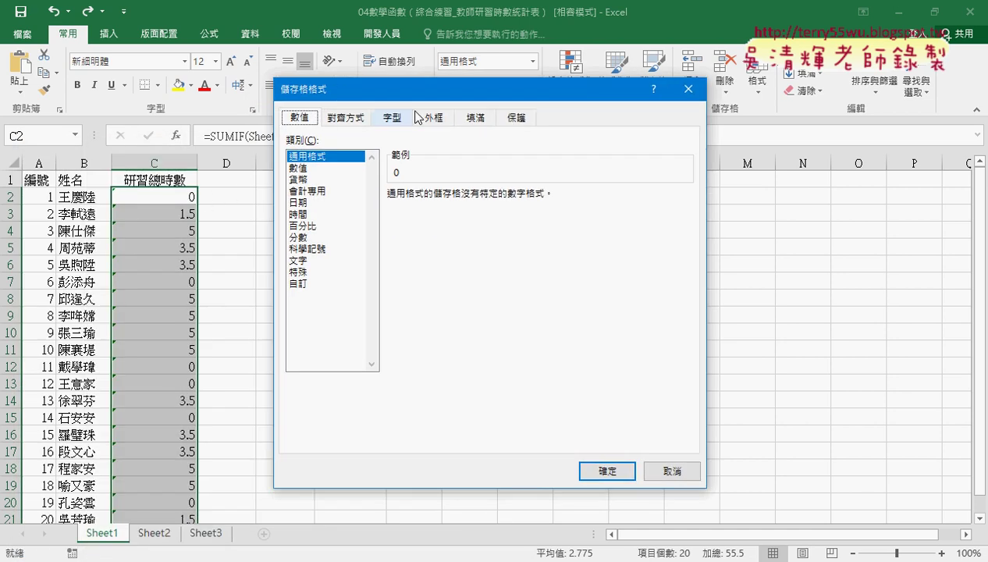
left_click(522, 118)
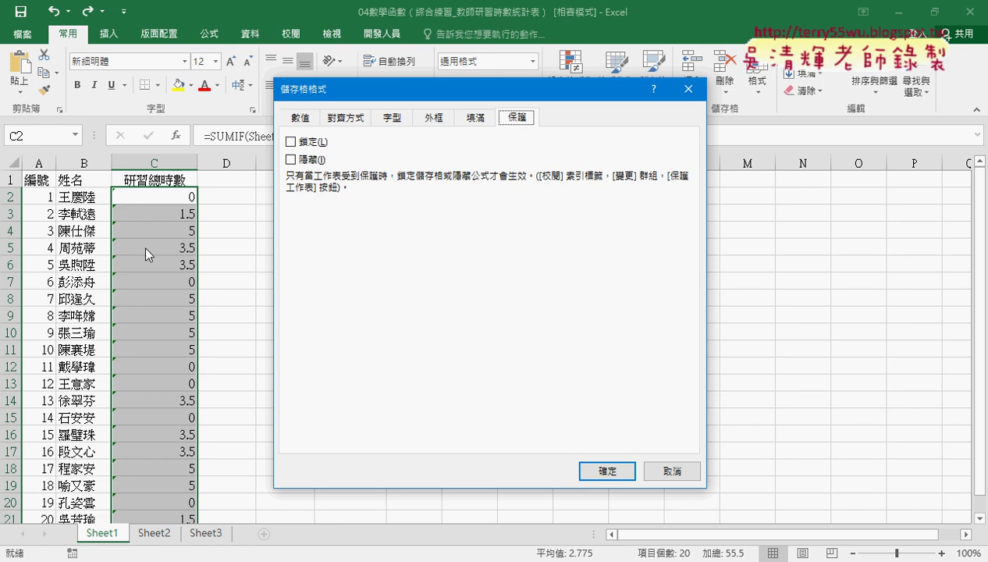
left_click(290, 142)
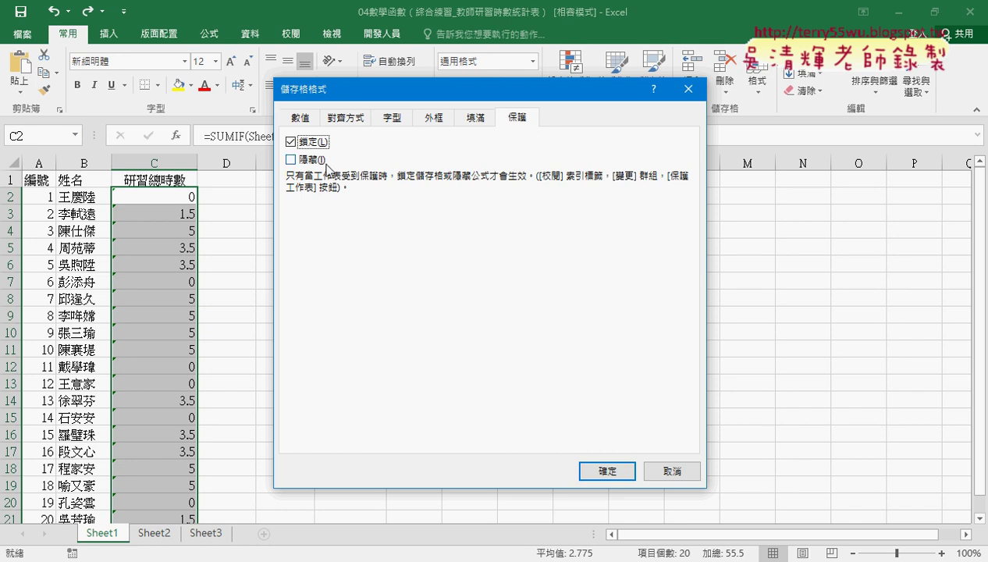
left_click_drag(356, 99, 370, 208)
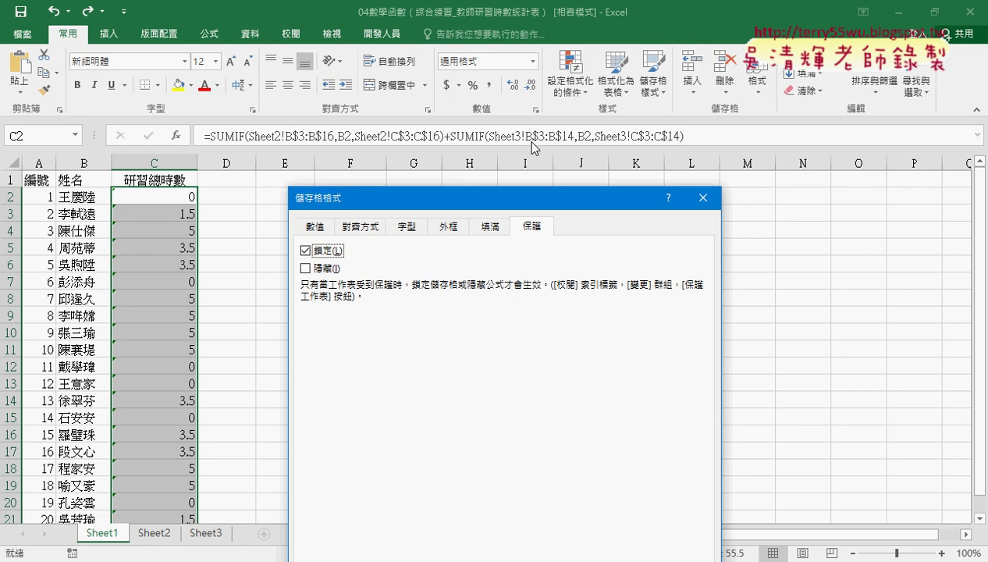
left_click(305, 269)
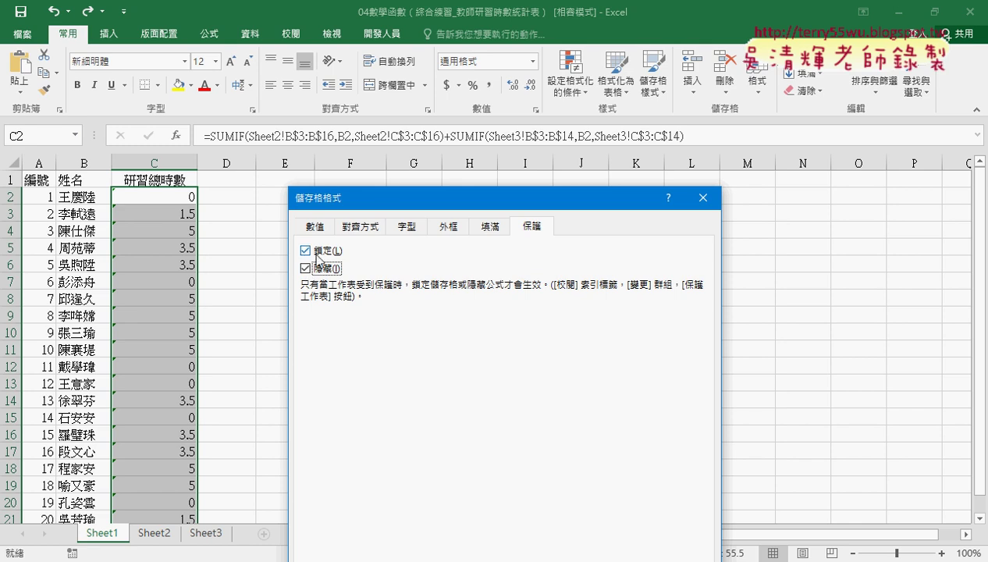
left_click_drag(384, 199, 385, 70)
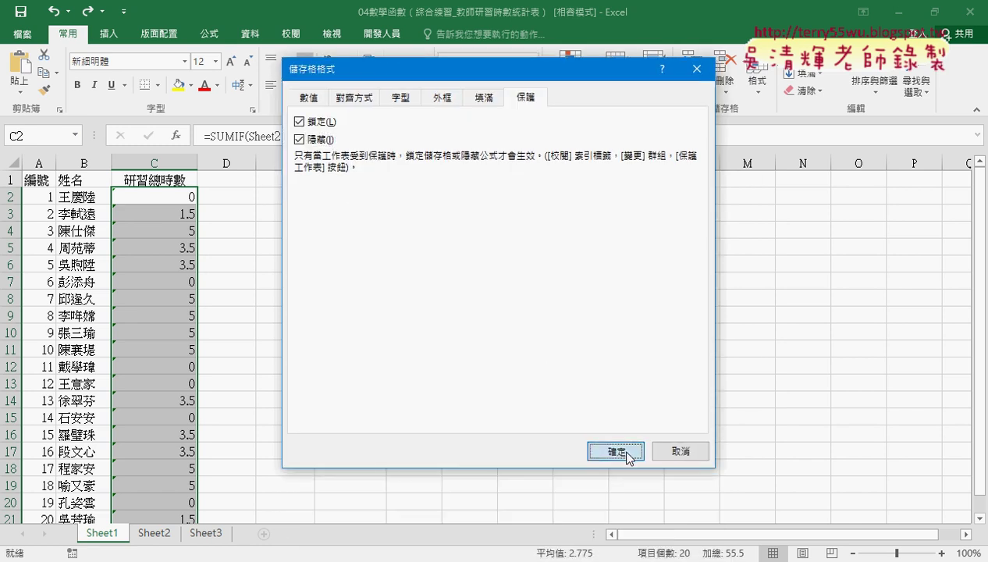
left_click(616, 451)
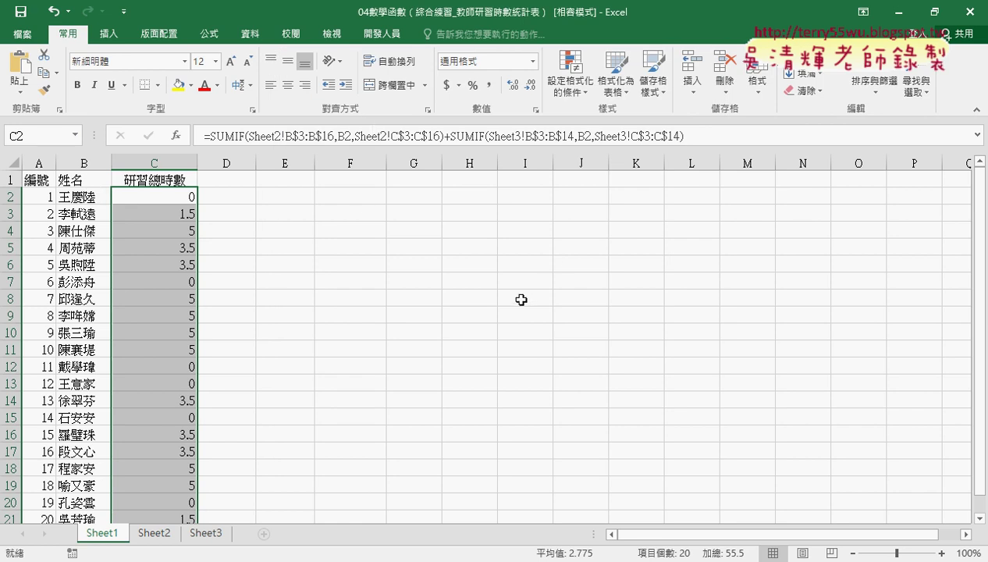
From the Review tab, protect Sheet1 with a password, entering it twice to confirm
left_click(286, 34)
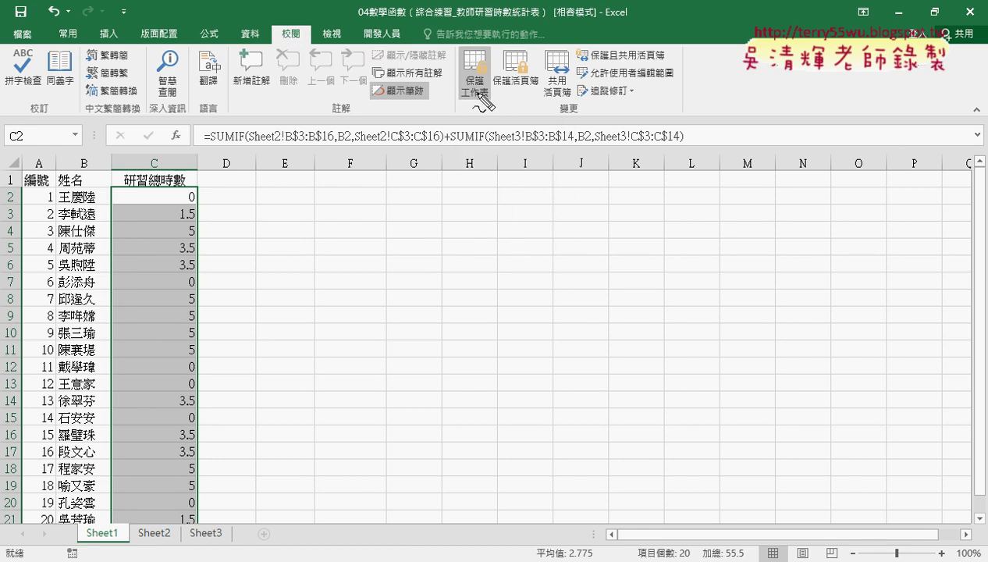
mouse_move(297, 46)
left_mouse_down()
mouse_move(272, 47)
mouse_move(306, 45)
left_mouse_up()
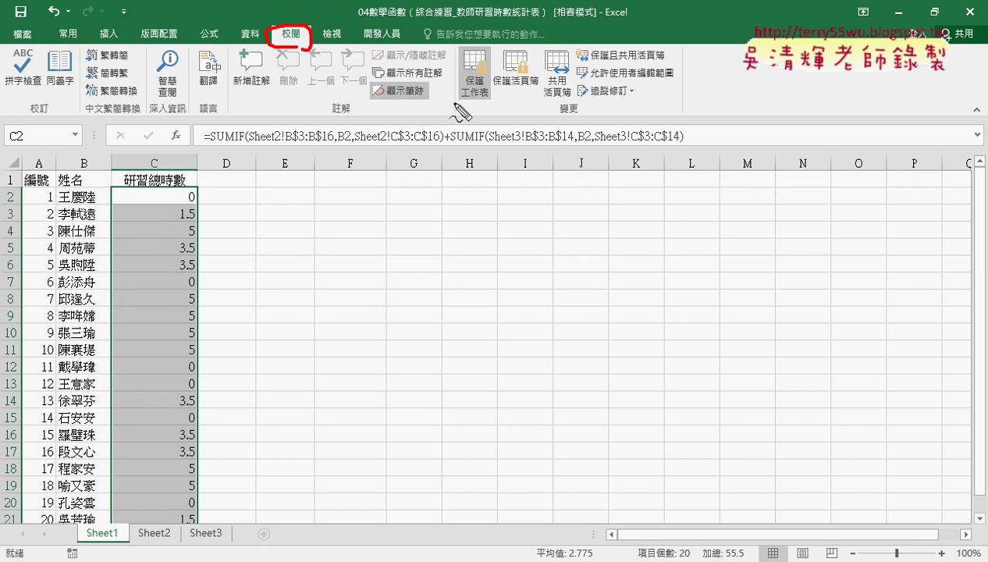
left_click_drag(440, 104, 464, 114)
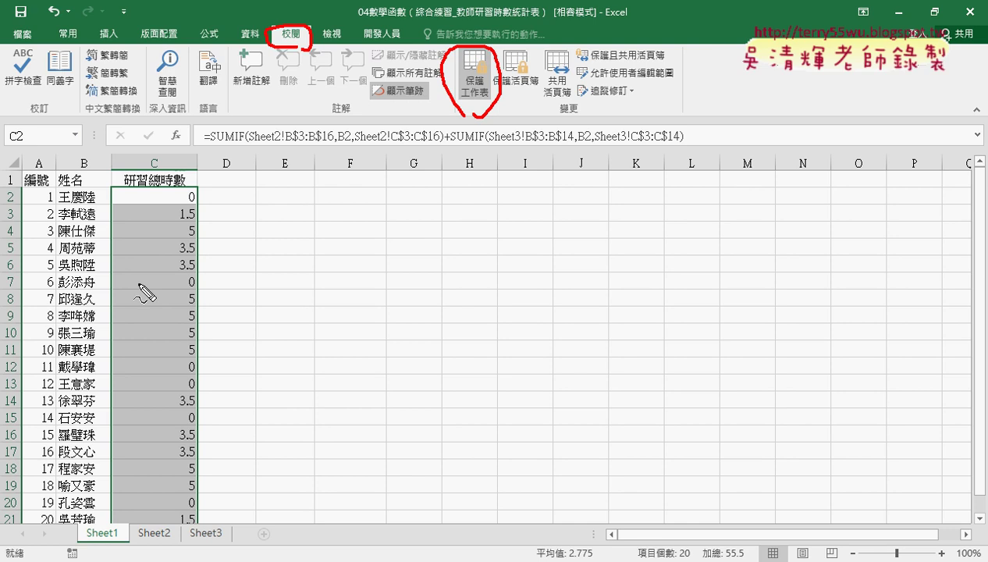
key("Escape")
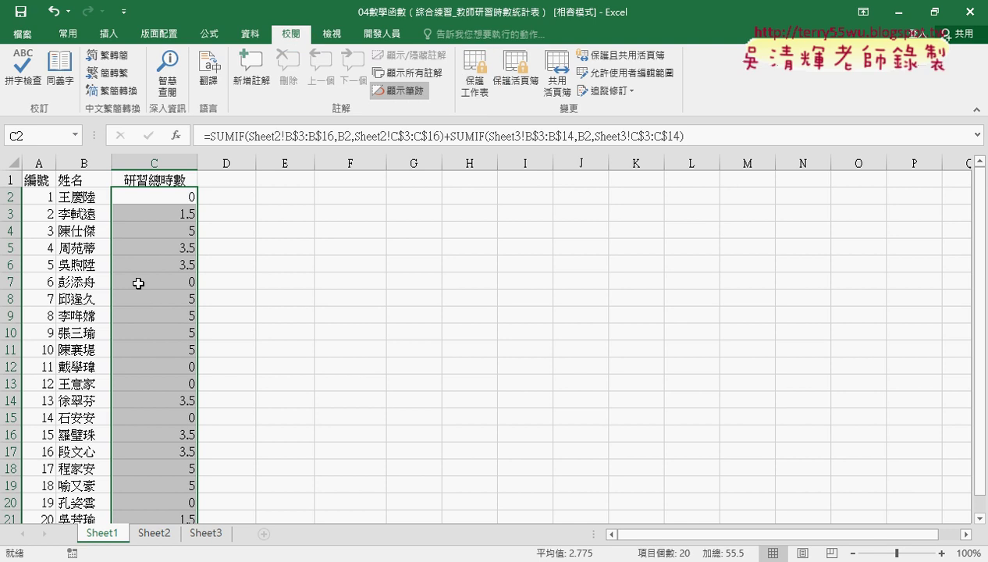
left_click(474, 78)
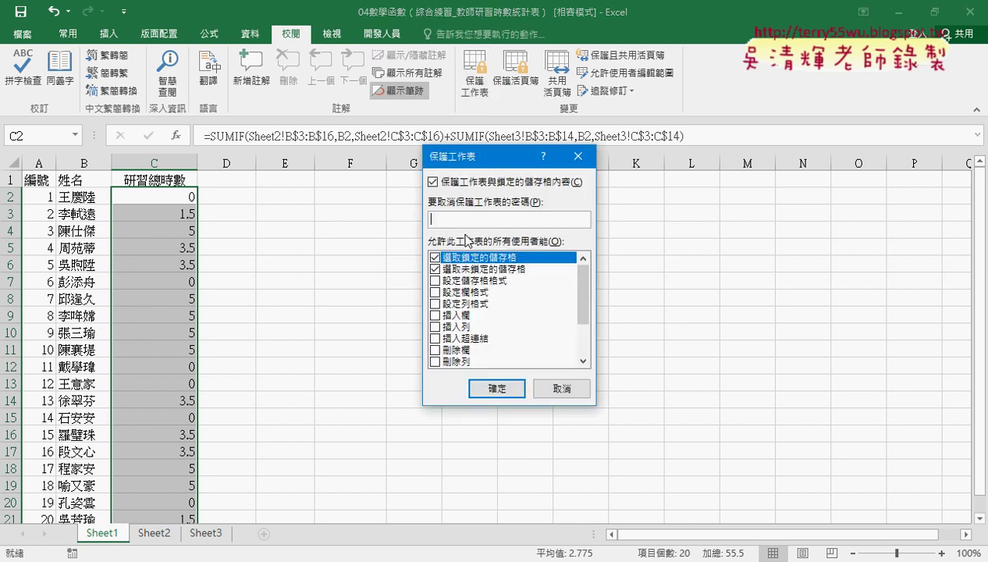
left_click_drag(469, 221, 405, 222)
left_click(505, 394)
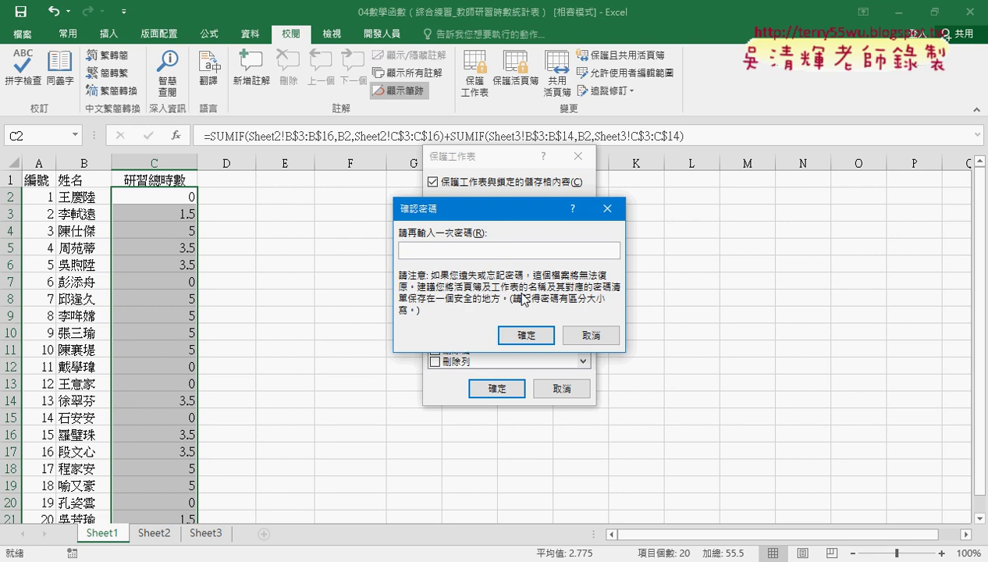
key("Return")
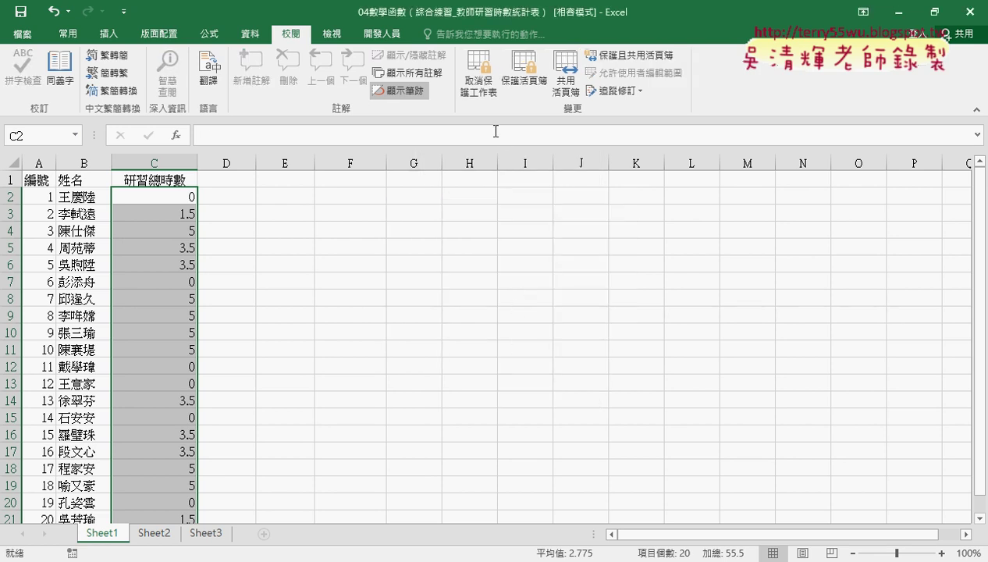
left_click(310, 267)
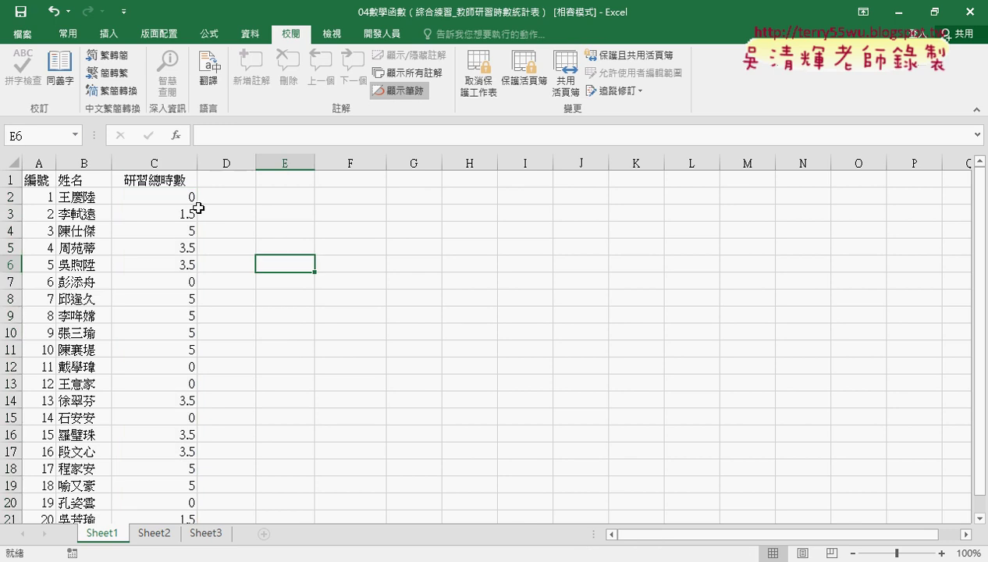
left_click(177, 200)
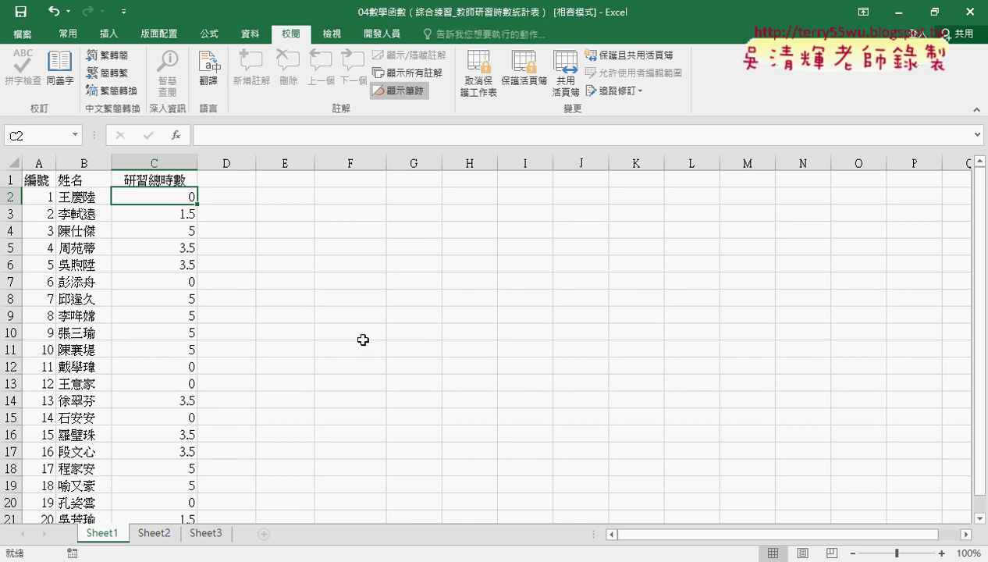
double_click(181, 196)
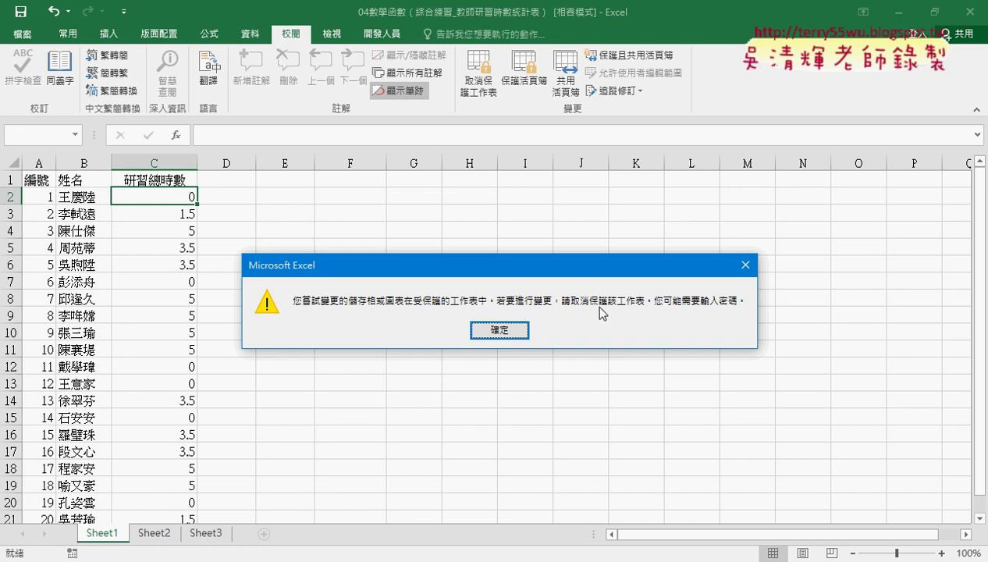
left_click(509, 332)
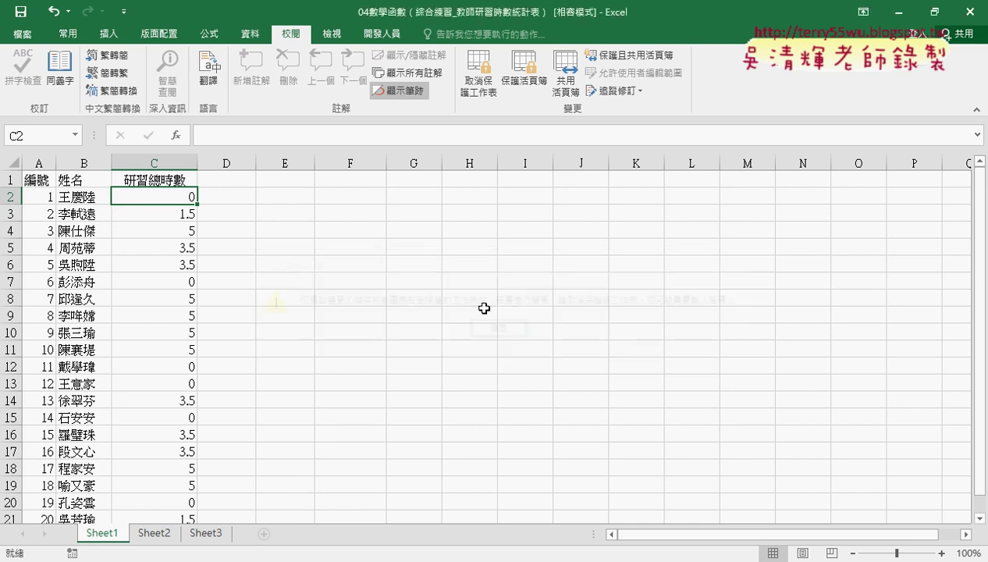
left_click(55, 39)
left_click(304, 35)
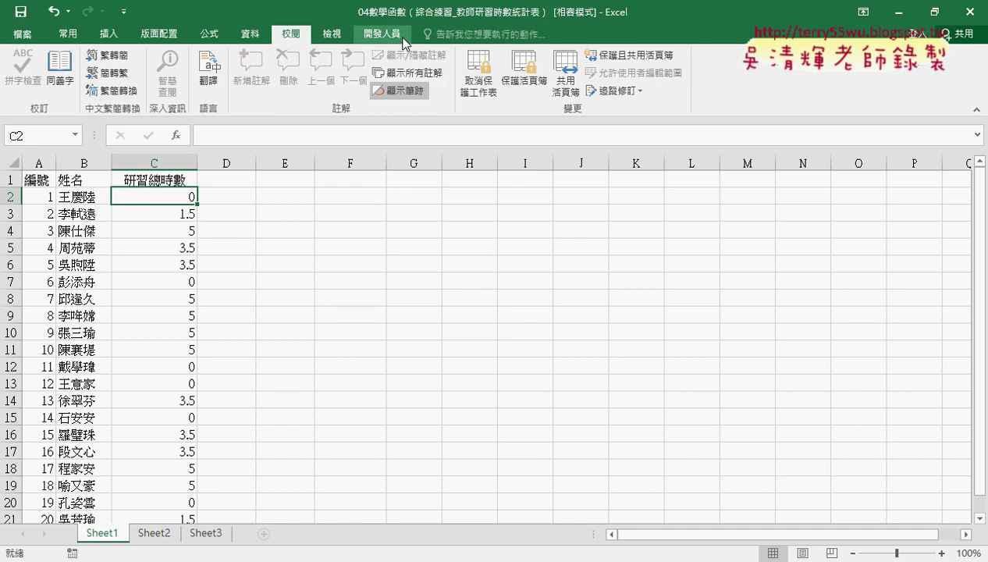
Unprotect Sheet1, re-entering the correct password after the mismatch error
left_click(480, 86)
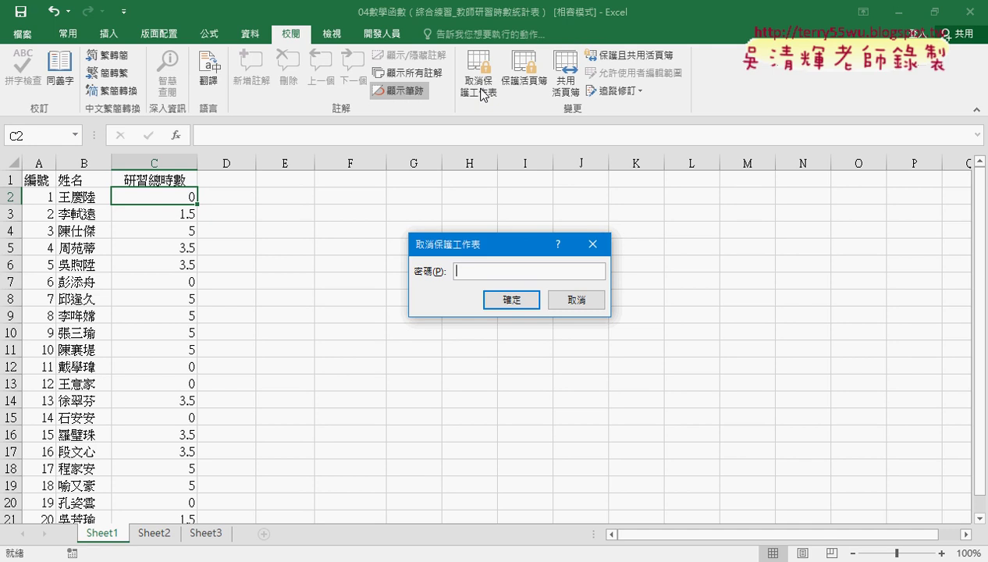
left_click(512, 302)
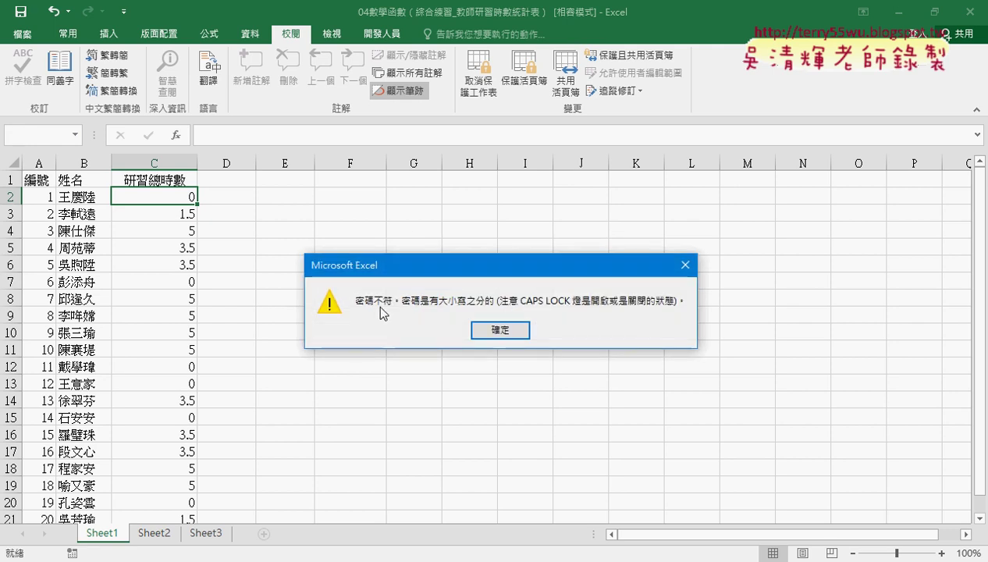
left_click(500, 330)
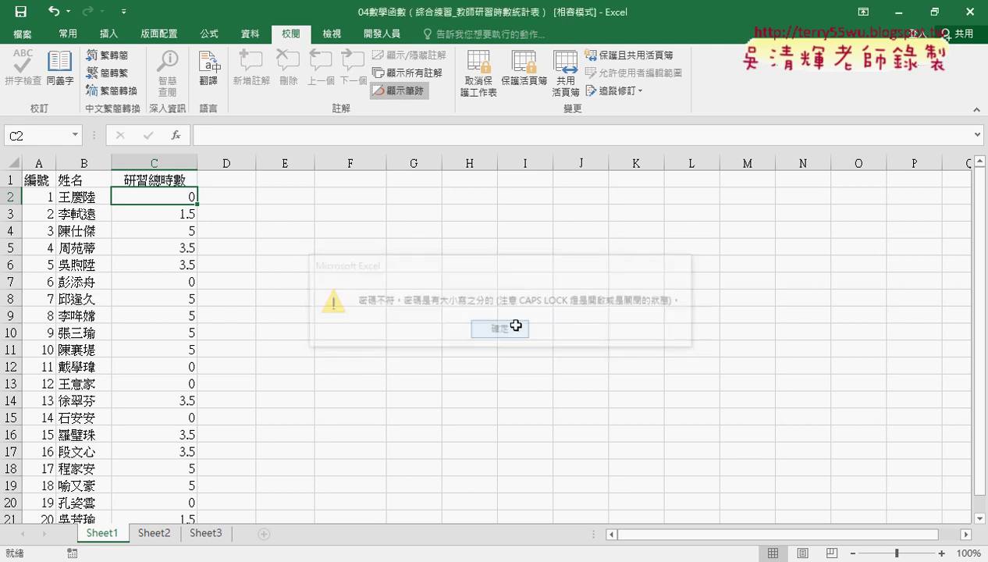
left_click(479, 70)
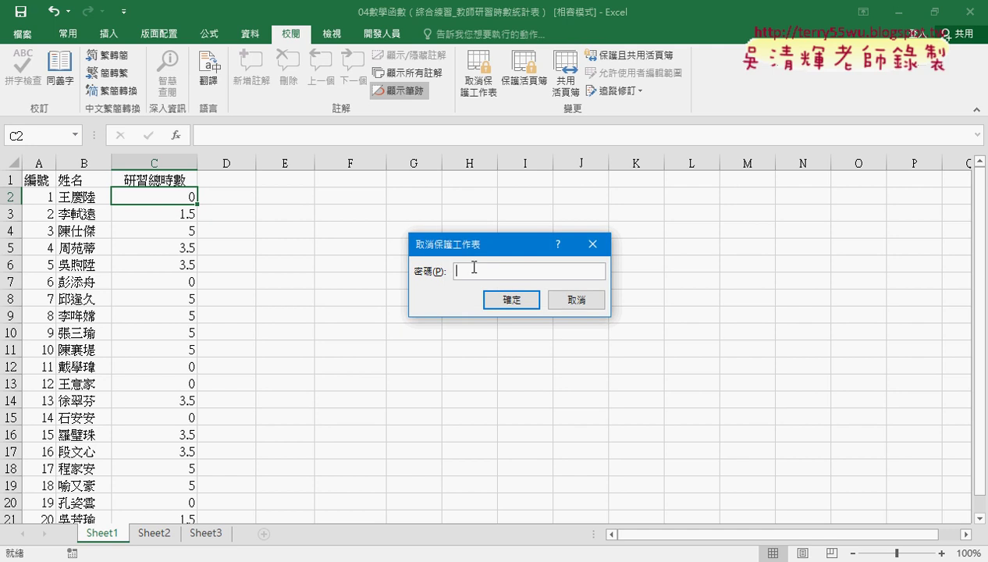
key("Return")
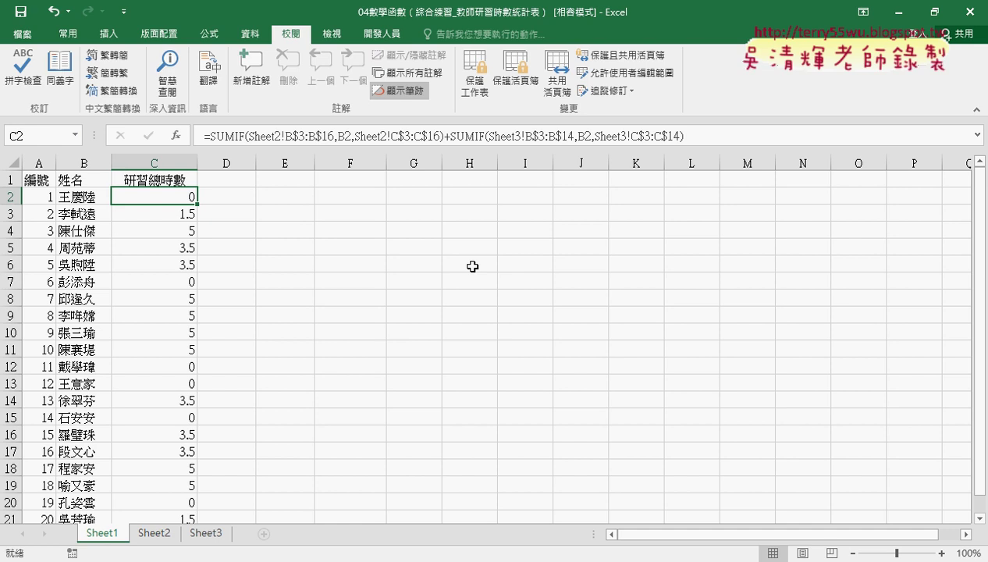
Re-protect Sheet1 with the password, typing it again in Confirm Password
left_click(475, 78)
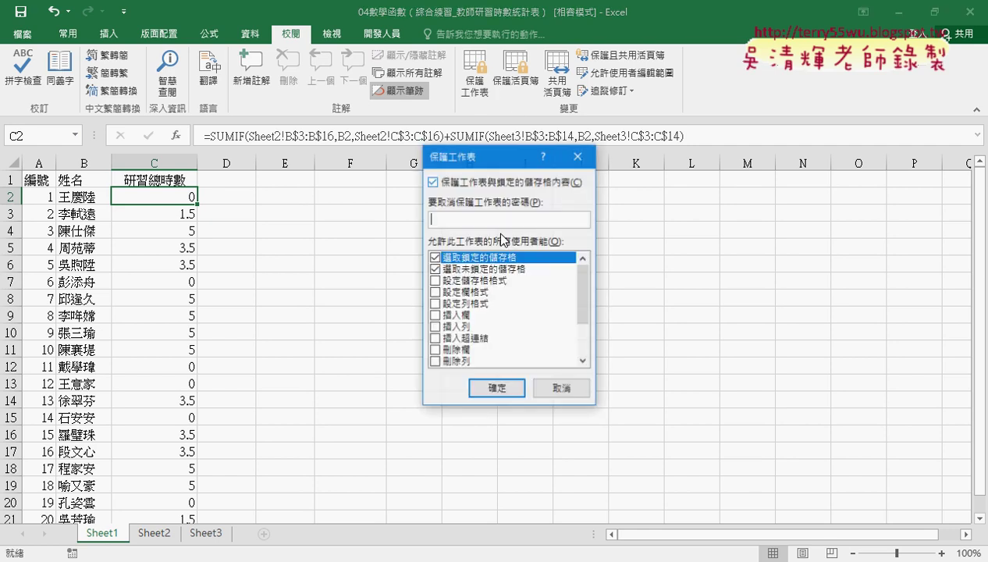
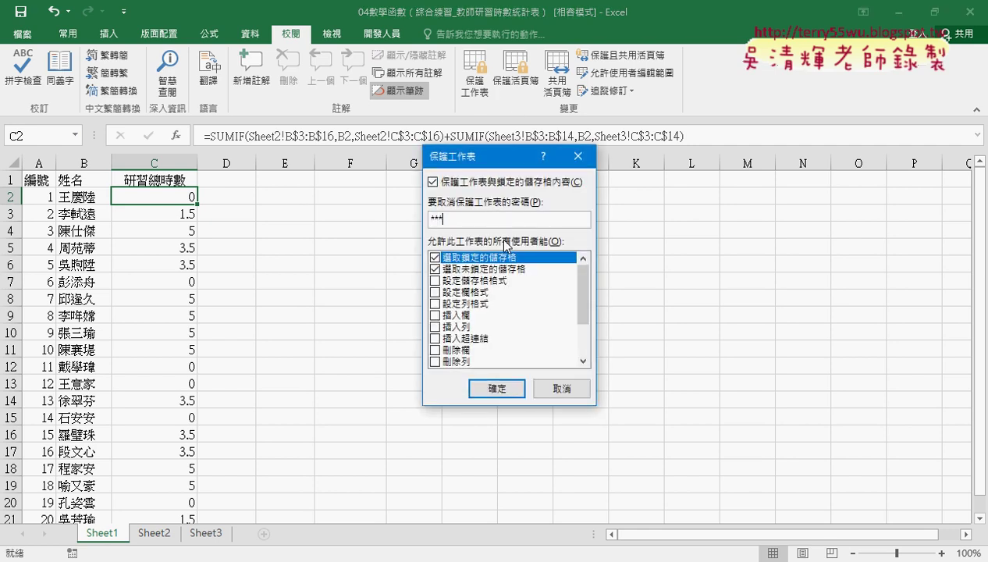
key("Return")
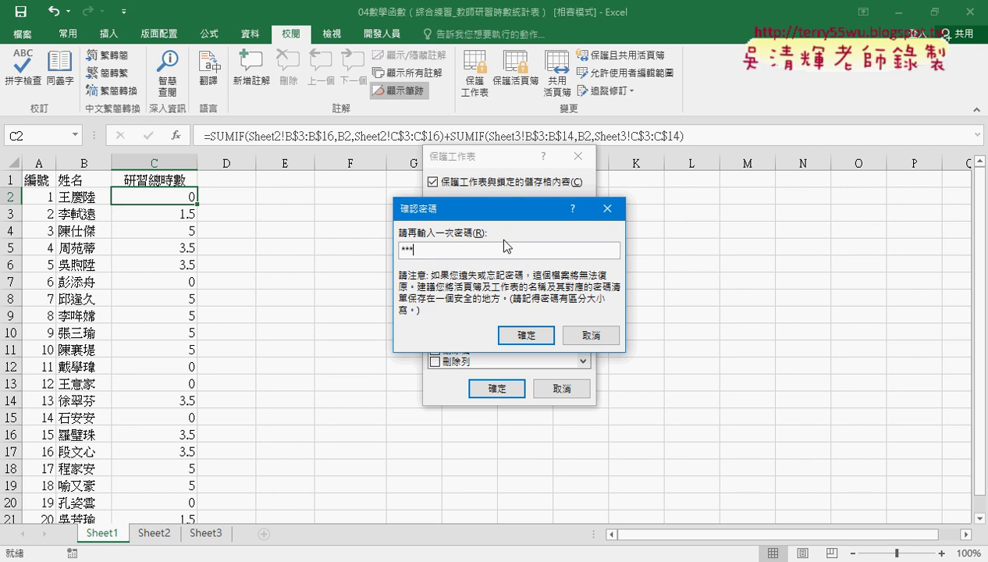
key("Return")
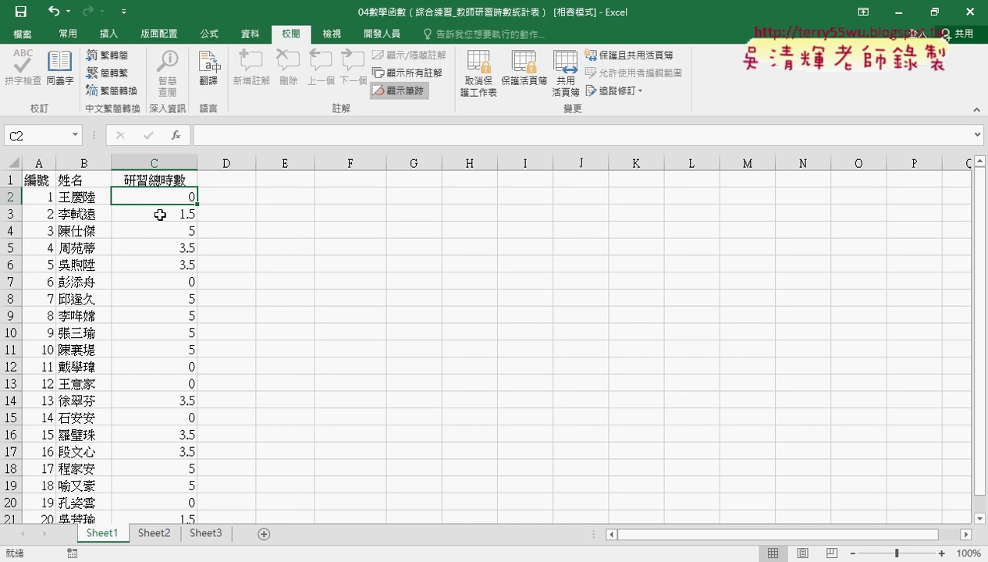
double_click(160, 214)
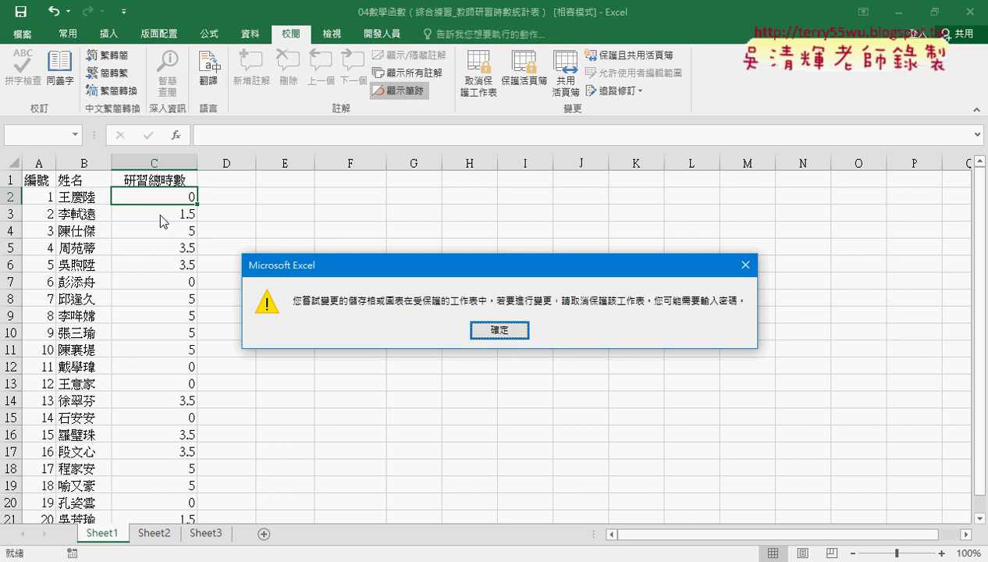
left_click(505, 337)
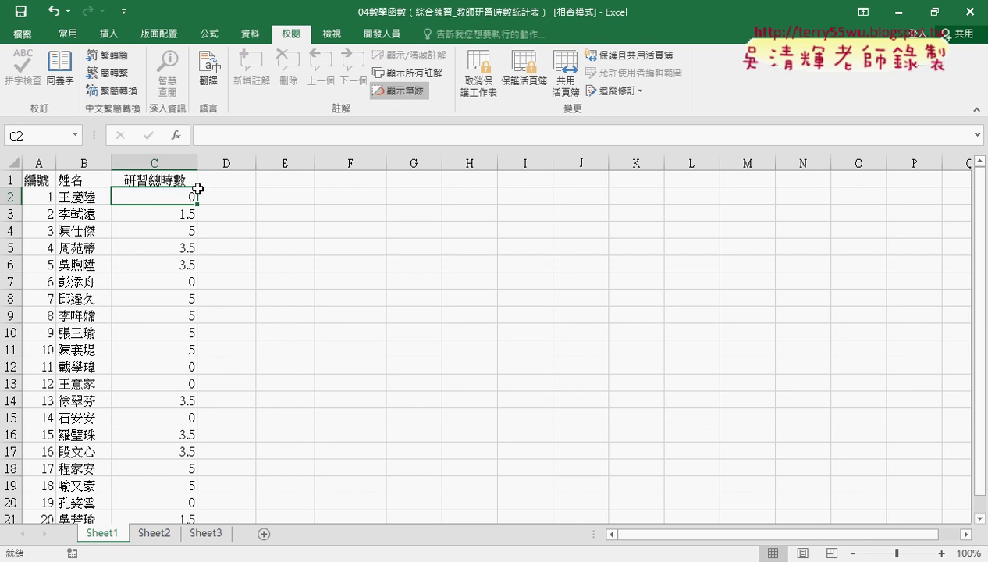
Unprotect Sheet1 with the password
left_click(479, 74)
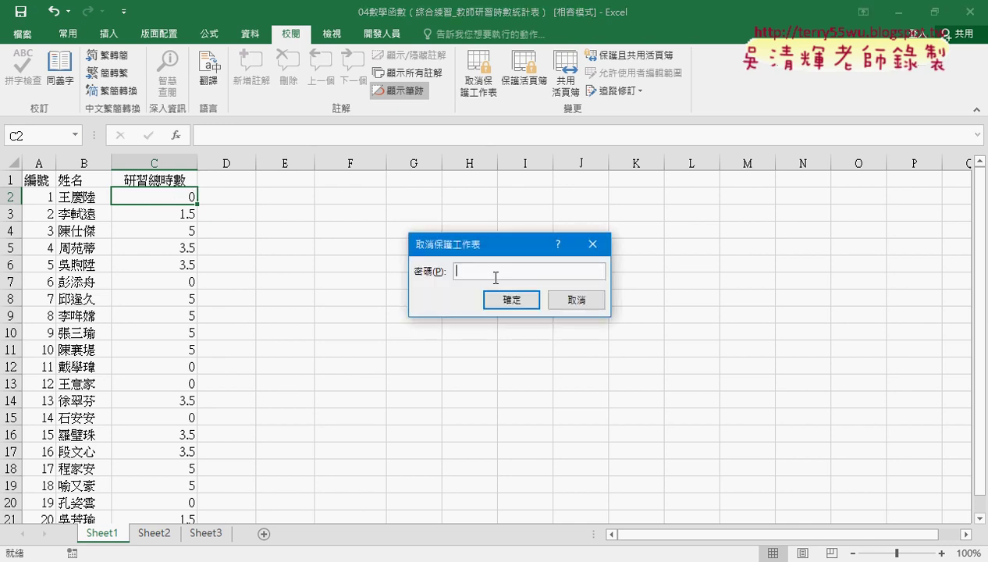
key("Return")
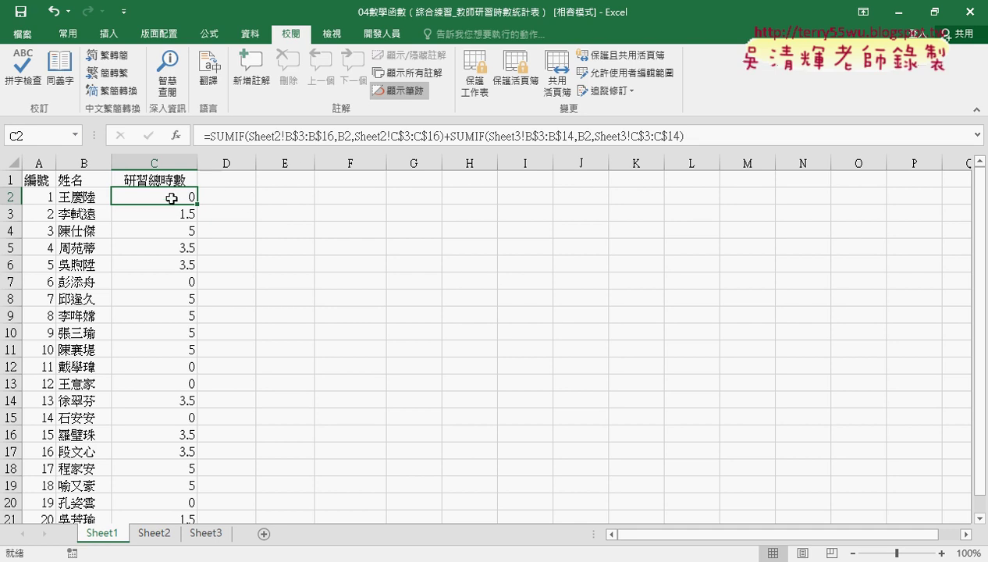
Select C2:C21 and open Format Cells to view its locked and hidden protection settings
left_click_drag(172, 198, 171, 486)
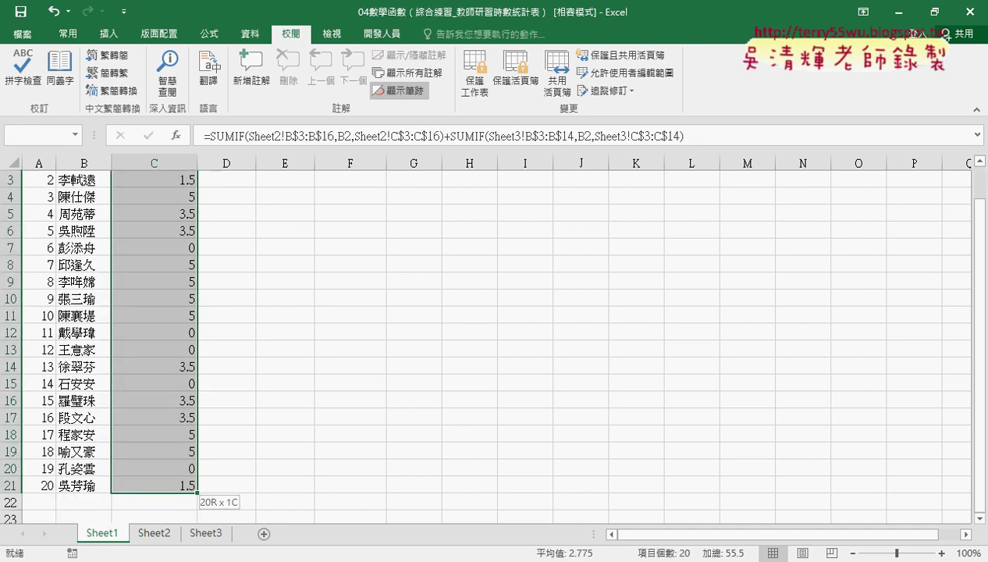
right_click(166, 304)
scroll(328, 421, "up", 2)
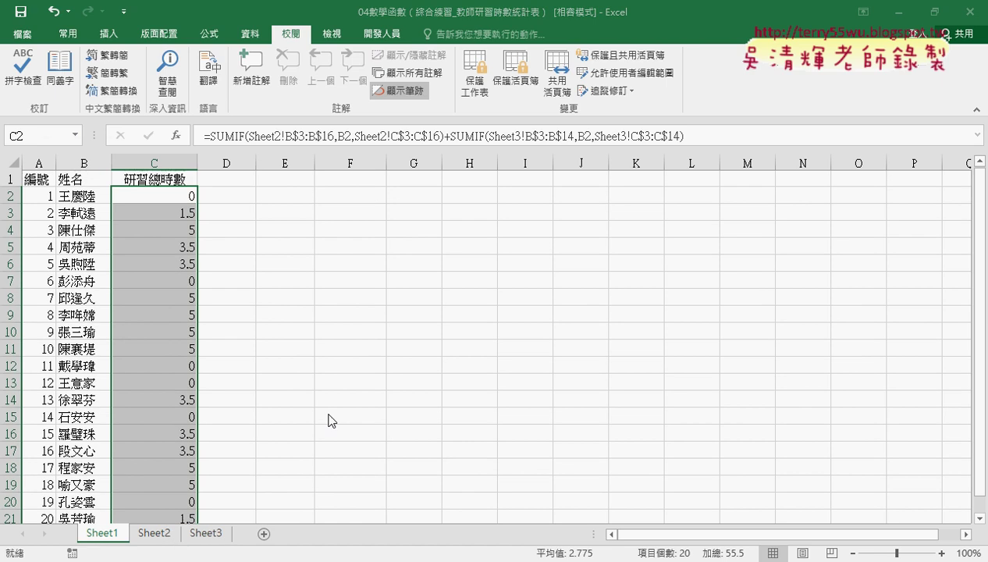
key("ctrl+1")
left_click_drag(272, 160, 478, 149)
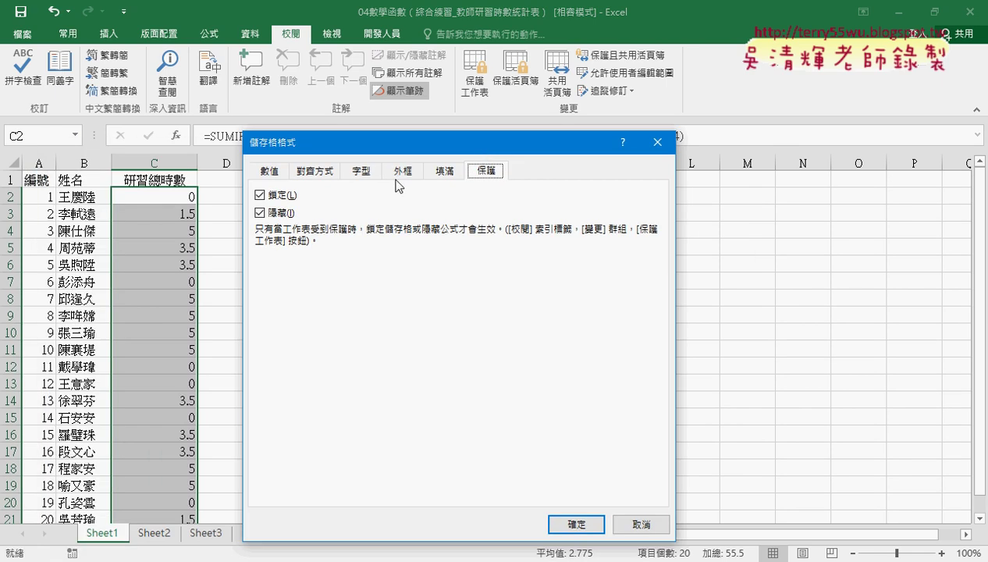